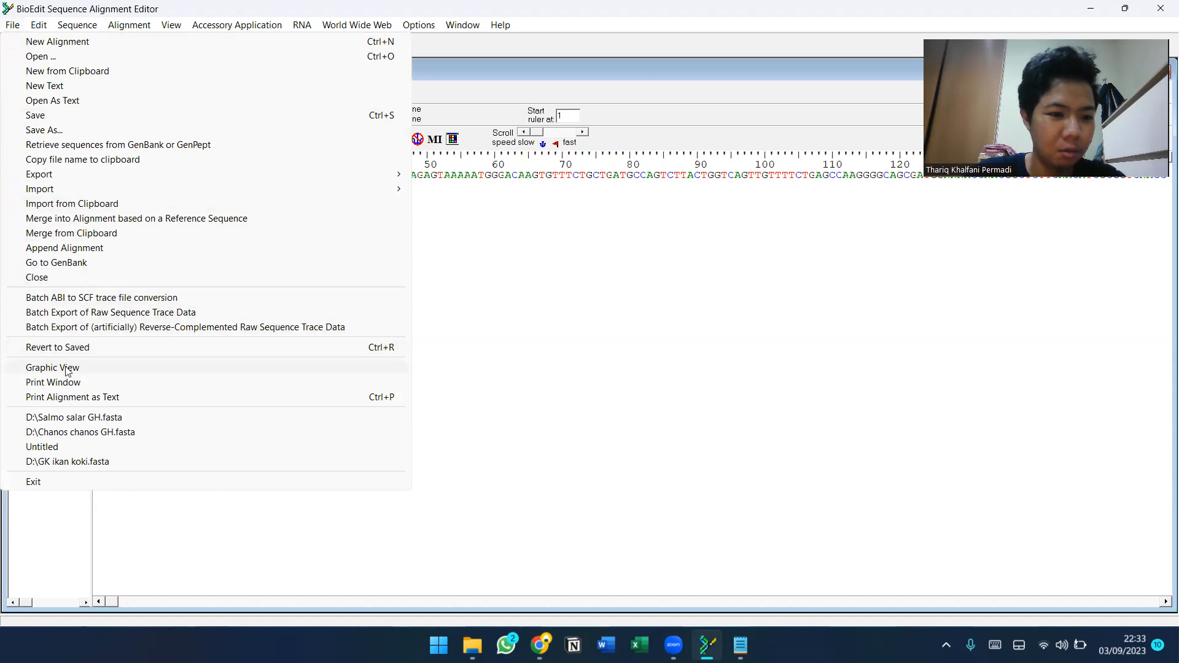
Open the Graphic View of the Salmo salar GH sequence and maximize its window.
left_click(53, 368)
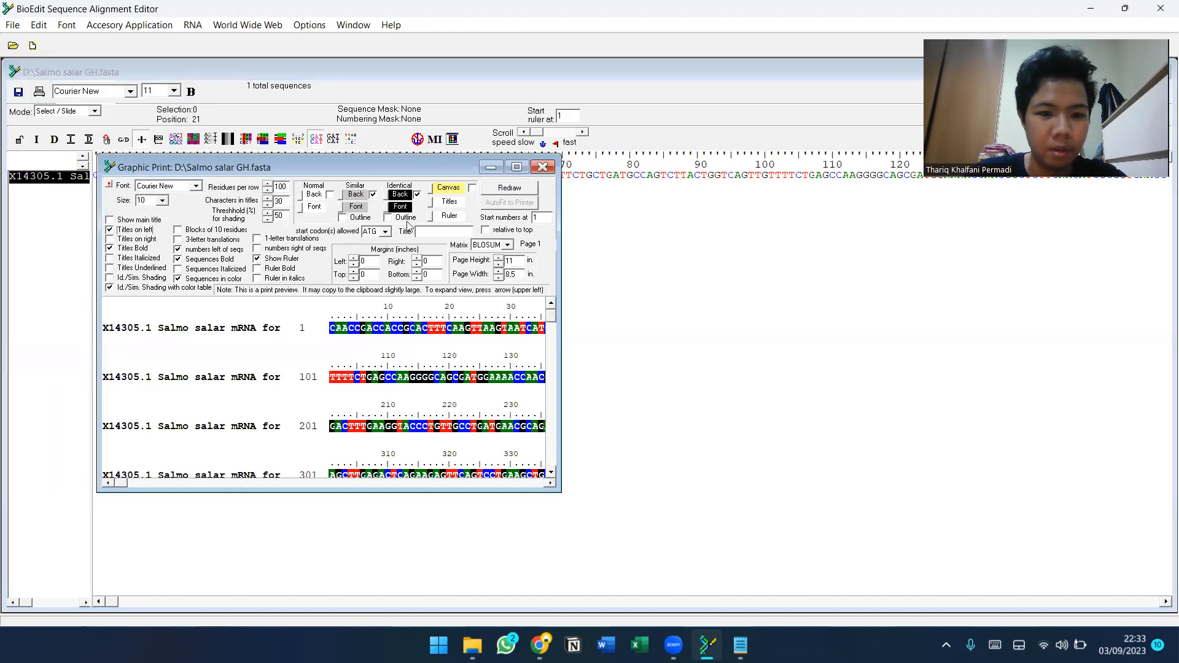
left_click(517, 167)
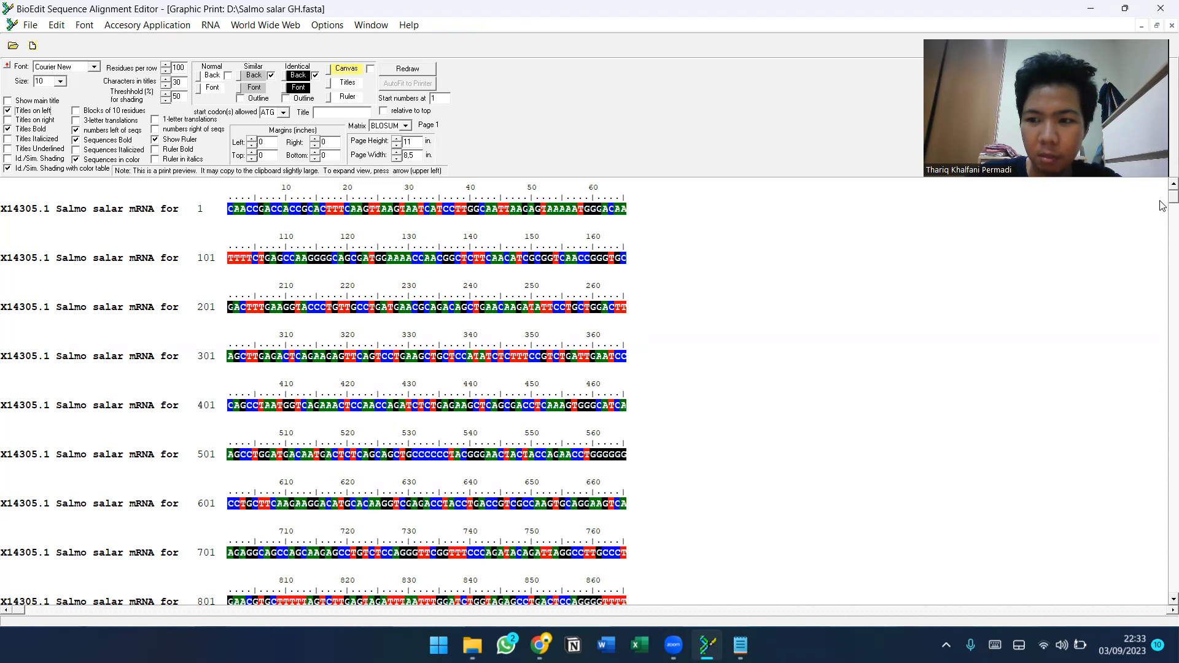
scroll(1163, 204, "down", 5)
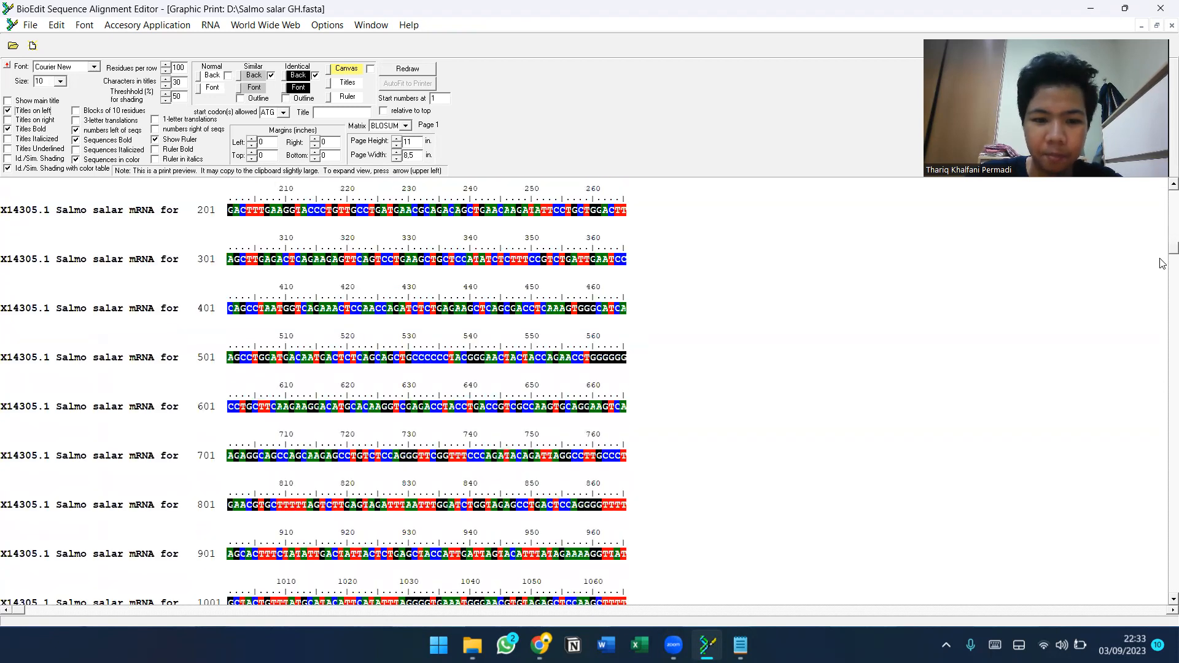
scroll(1163, 361, "up", 5)
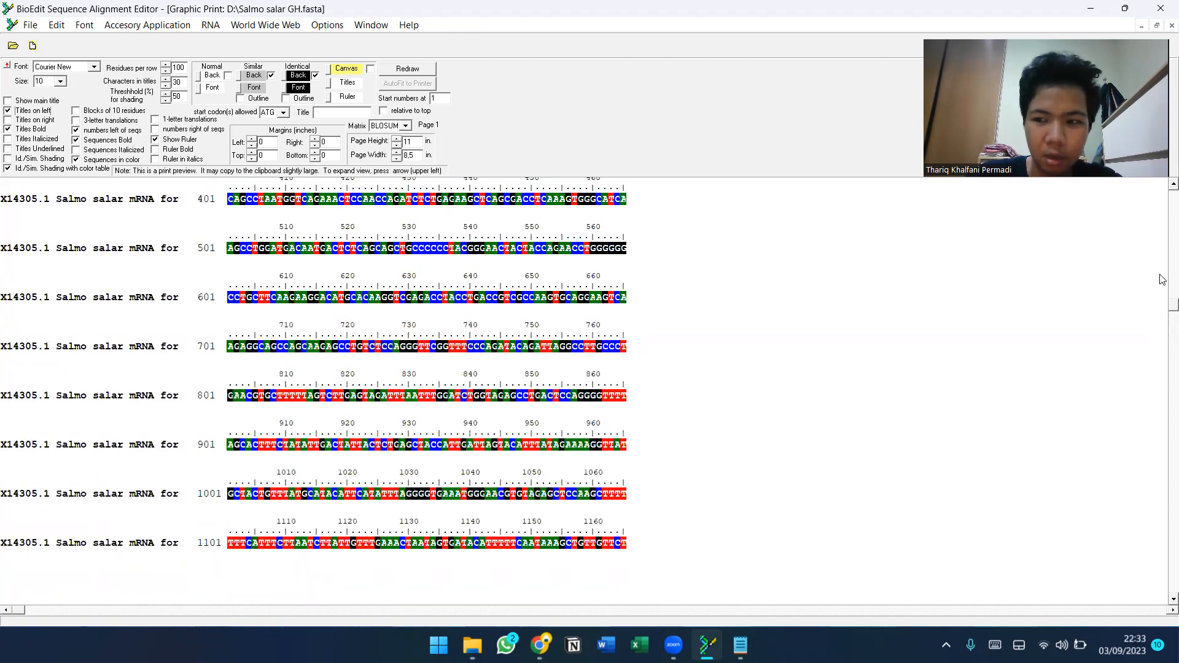
scroll(1163, 207, "up", 1)
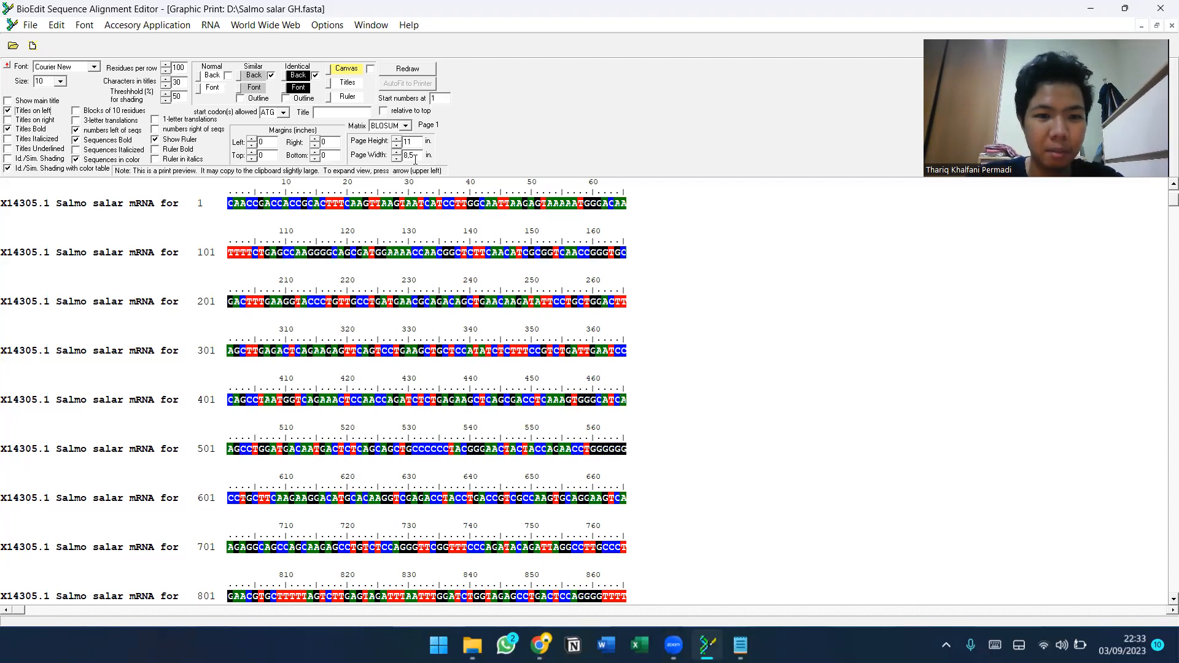
Set the graphic view's page width to 15 in. and redraw the preview.
key("BackSpace")
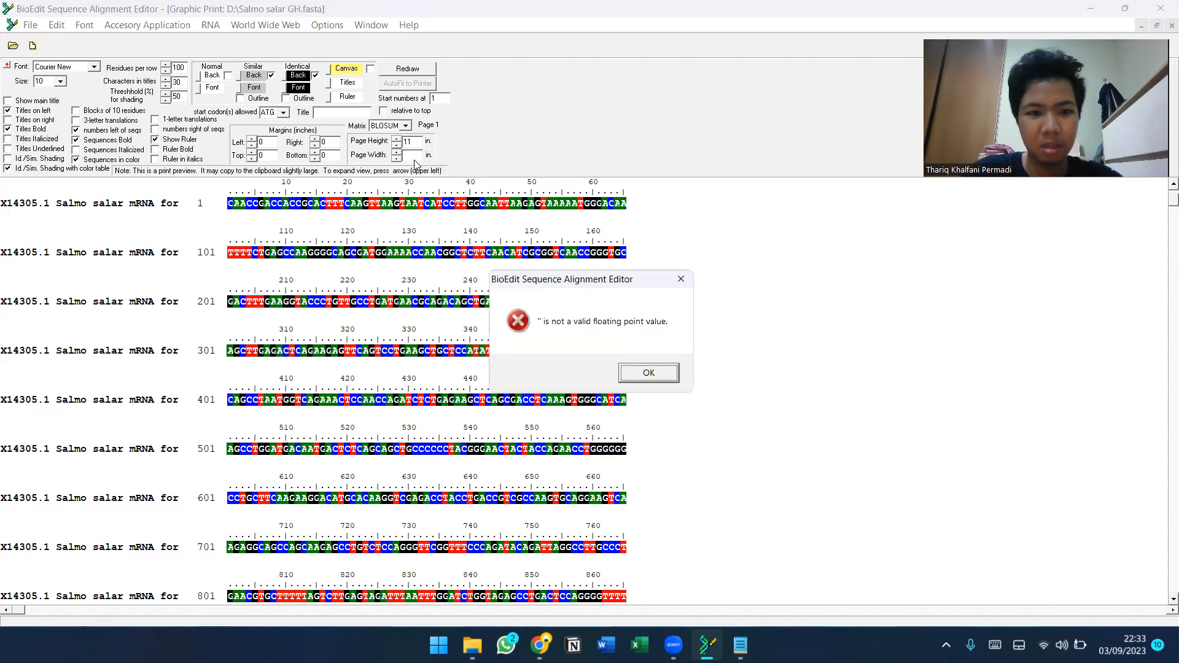
left_click(667, 381)
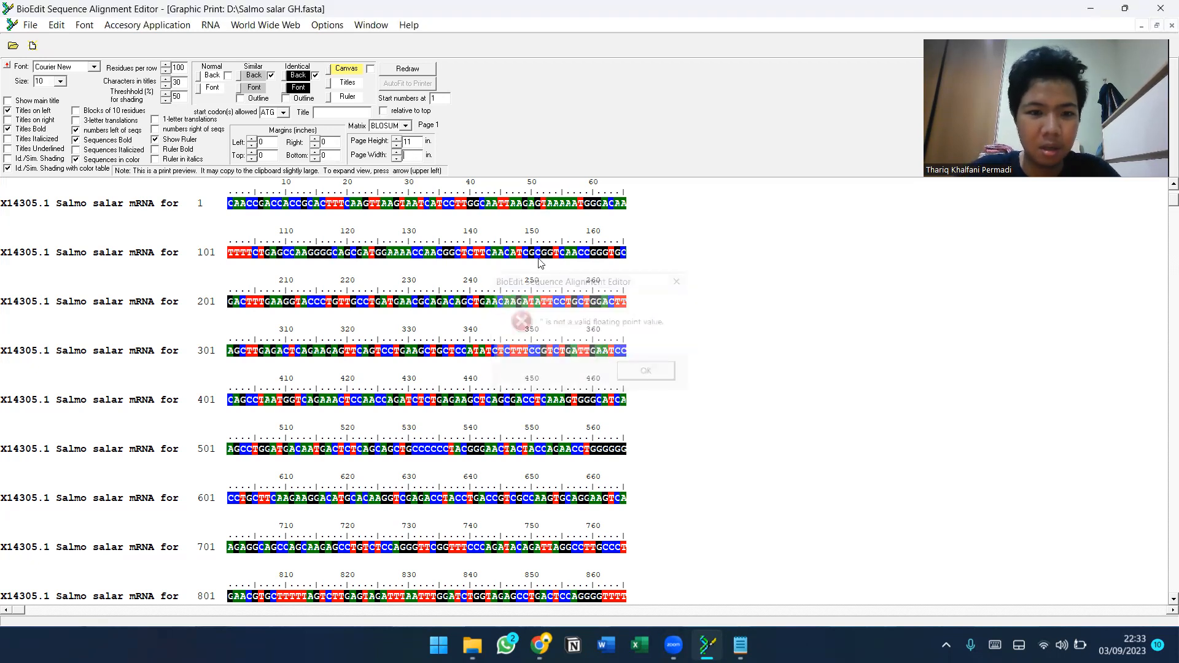
type("15")
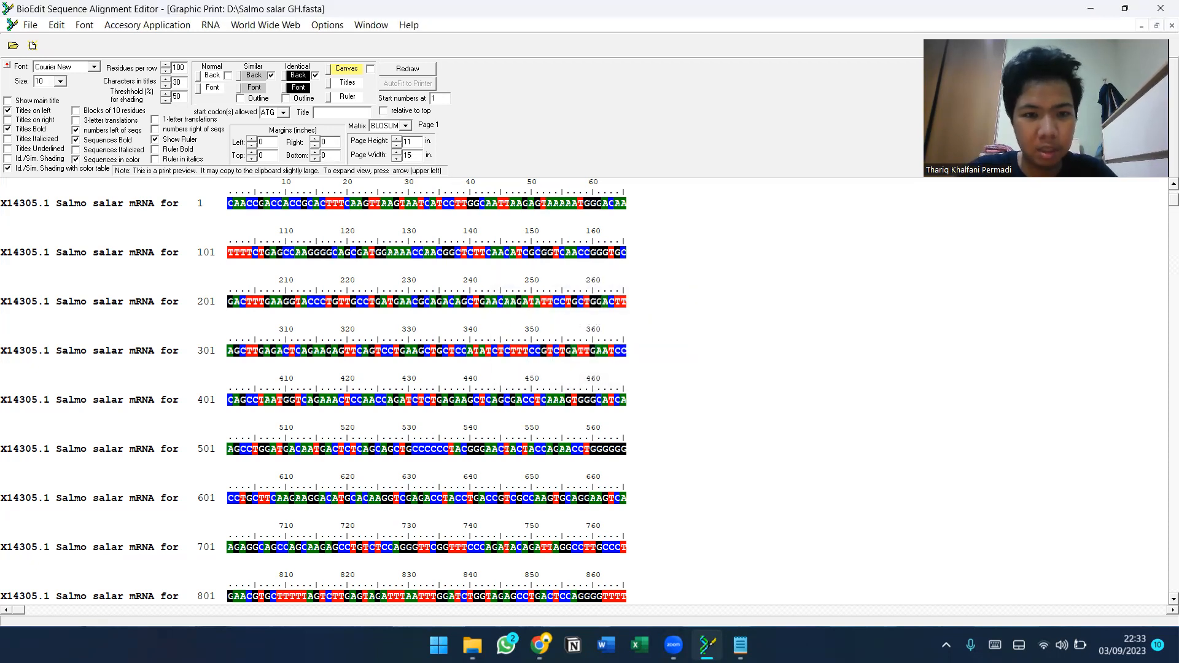
left_click(396, 71)
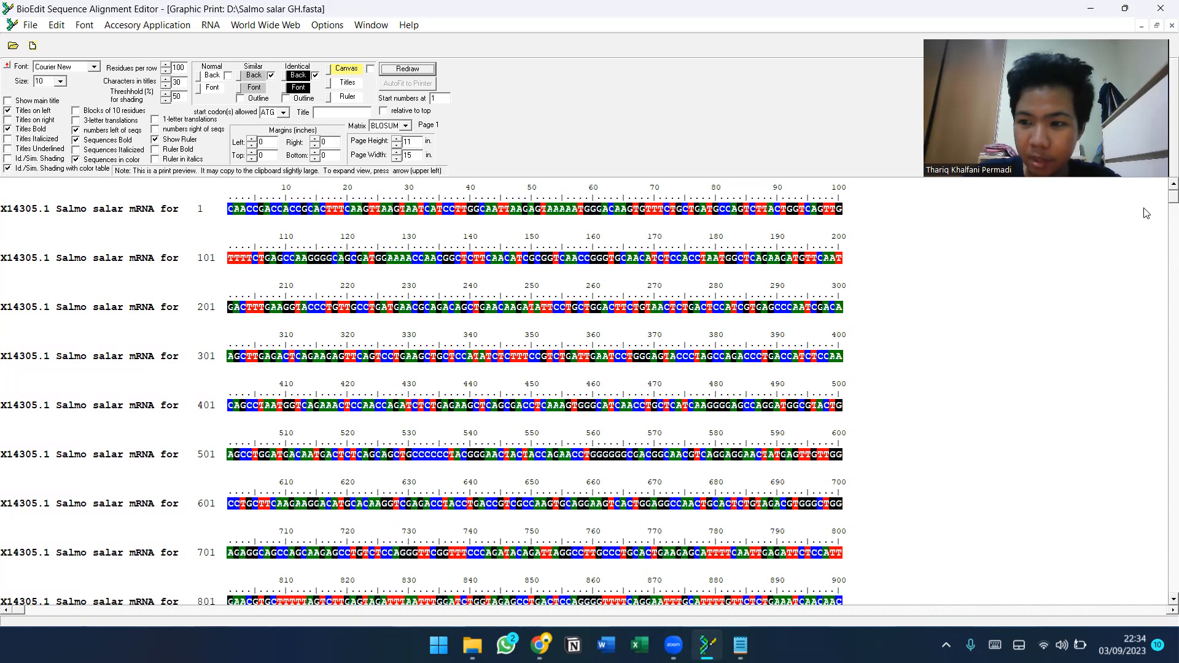
Place the graphic view and the primer notes window side by side on screen.
scroll(1163, 204, "down", 2)
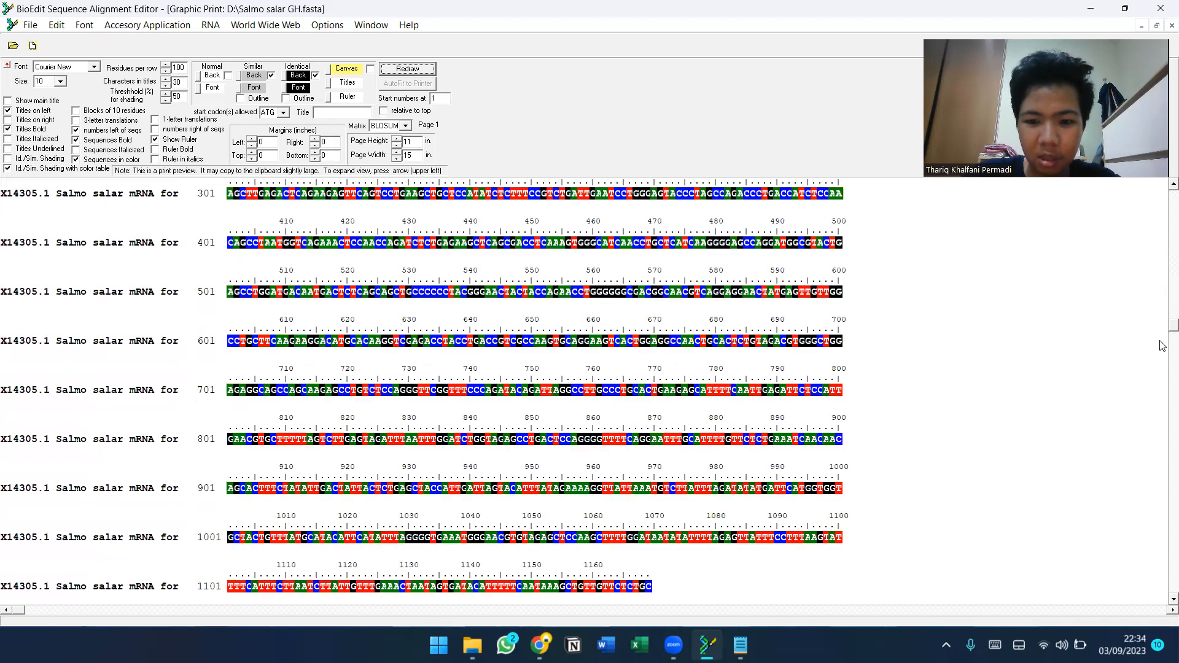
scroll(1162, 319, "down", 3)
left_click_drag(1161, 317, 1159, 188)
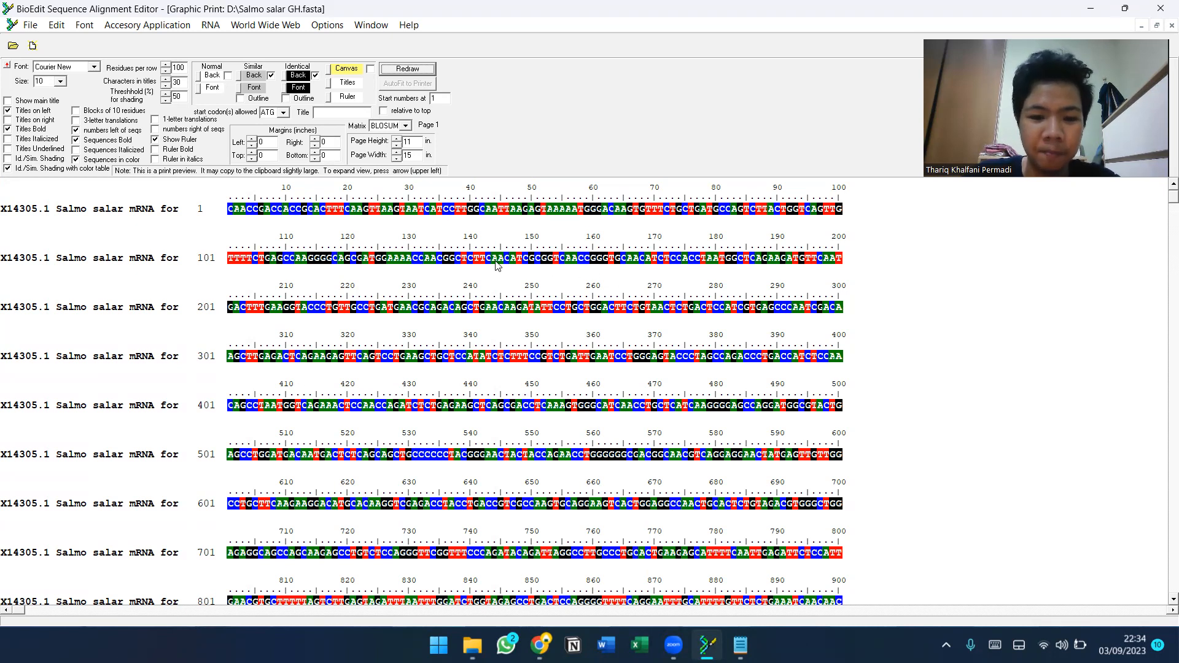
mouse_move(739, 642)
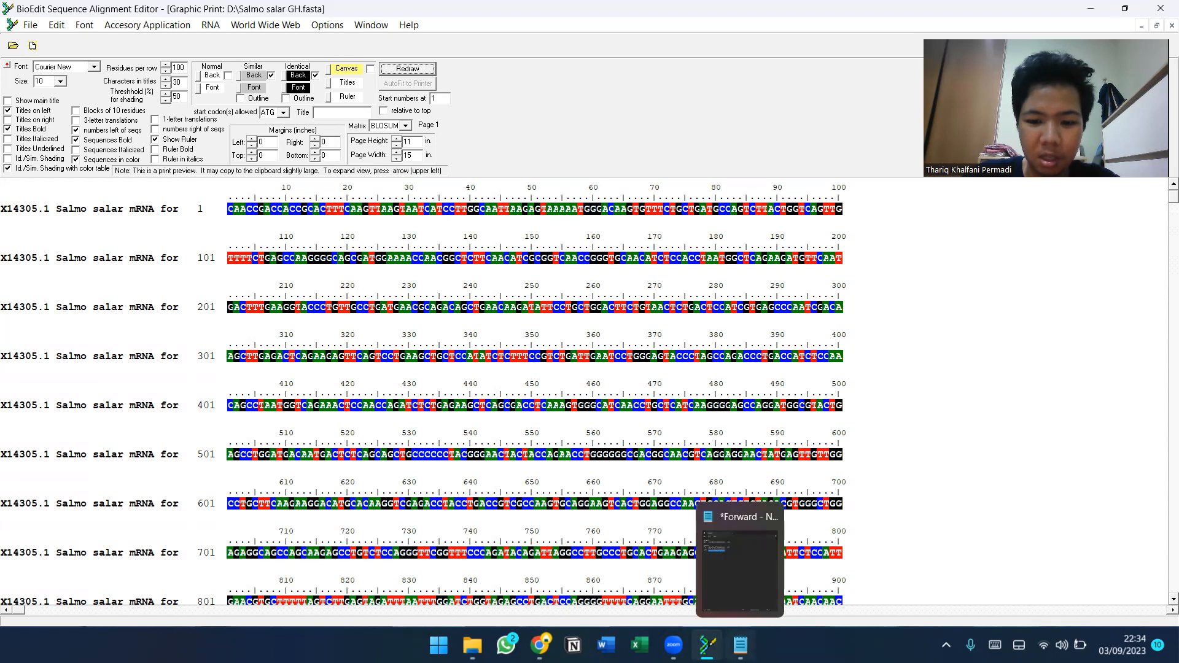
left_click(741, 565)
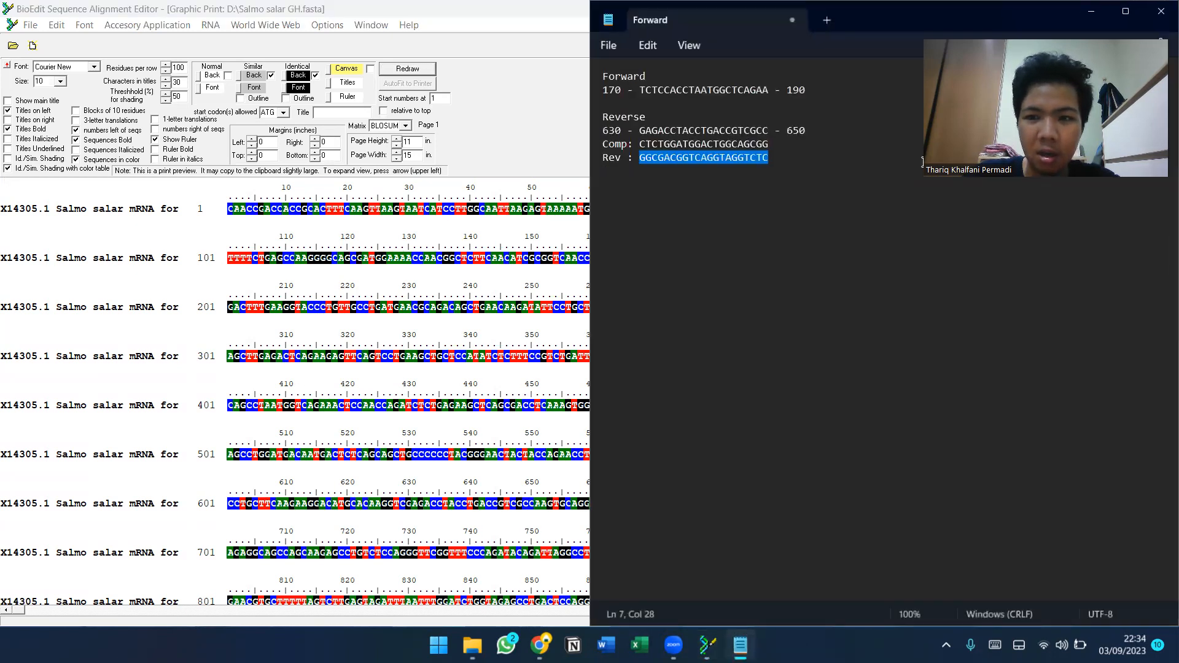
left_click(543, 184)
key("super+Left")
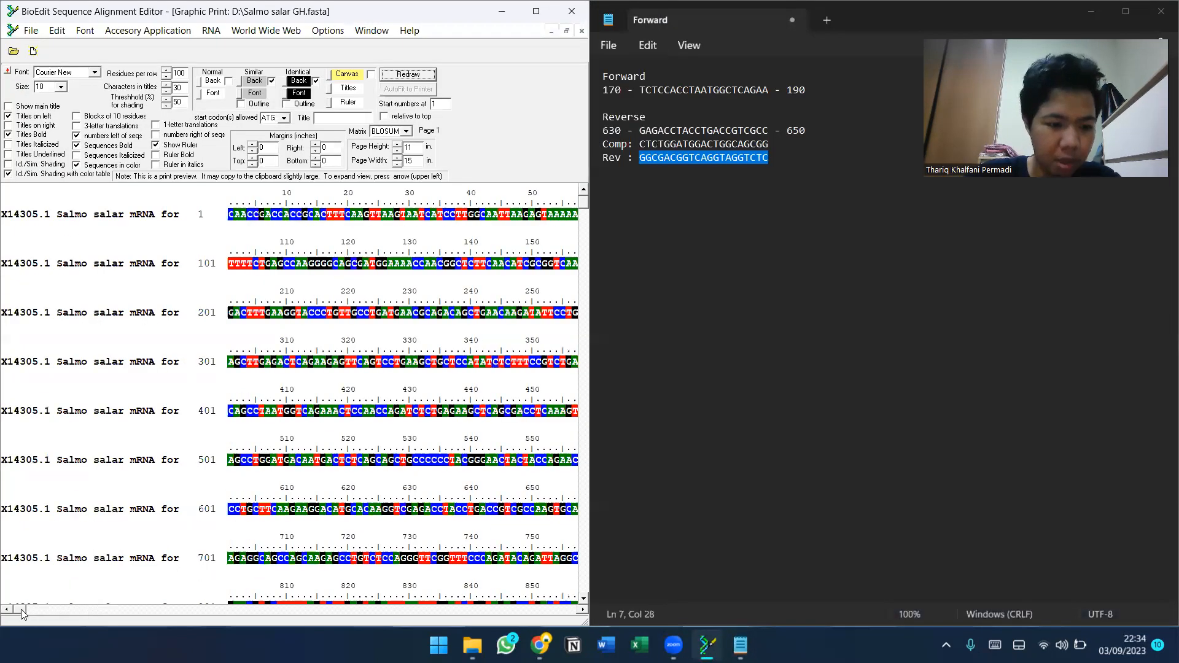
Examine the sequence positions of the forward and reverse primers in the graphic view against the notes.
left_click_drag(22, 610, 308, 566)
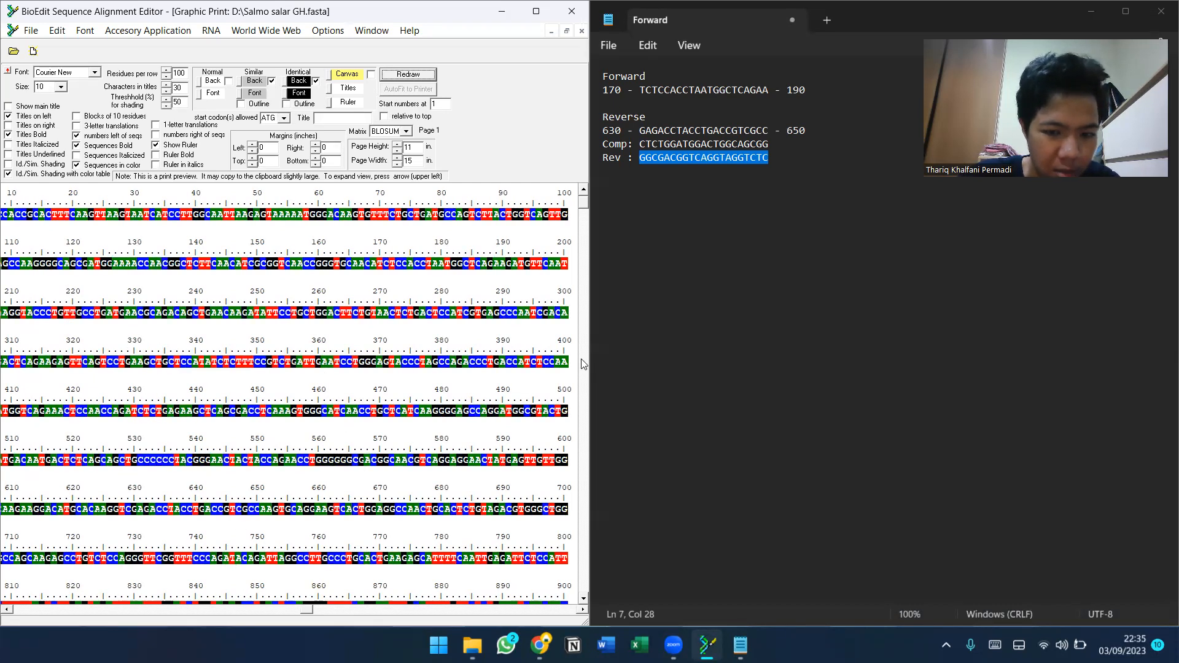
left_click_drag(585, 204, 583, 388)
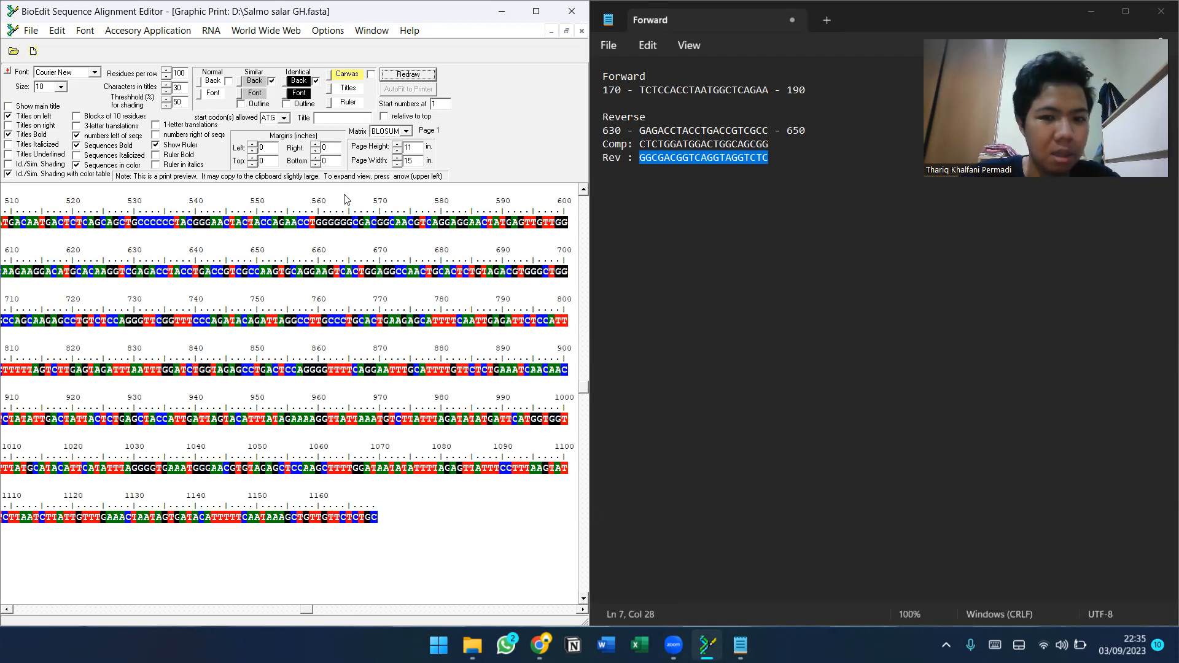
left_click_drag(584, 392, 583, 209)
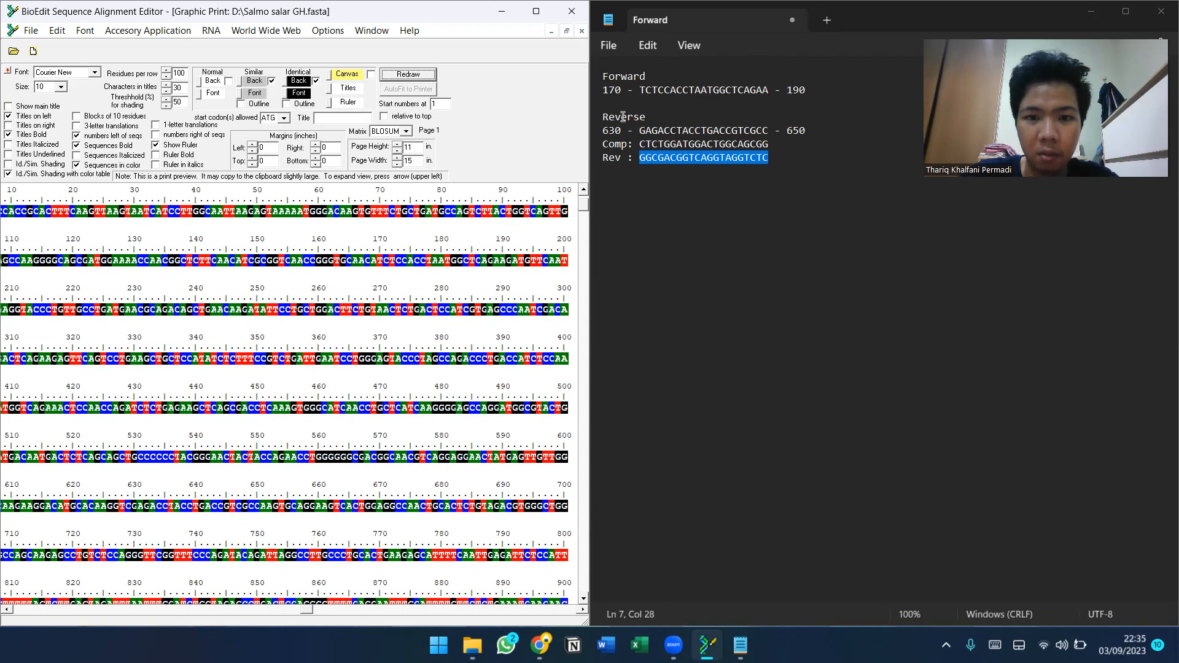
mouse_move(585, 206)
left_mouse_down()
mouse_move(586, 260)
mouse_move(587, 210)
left_mouse_up()
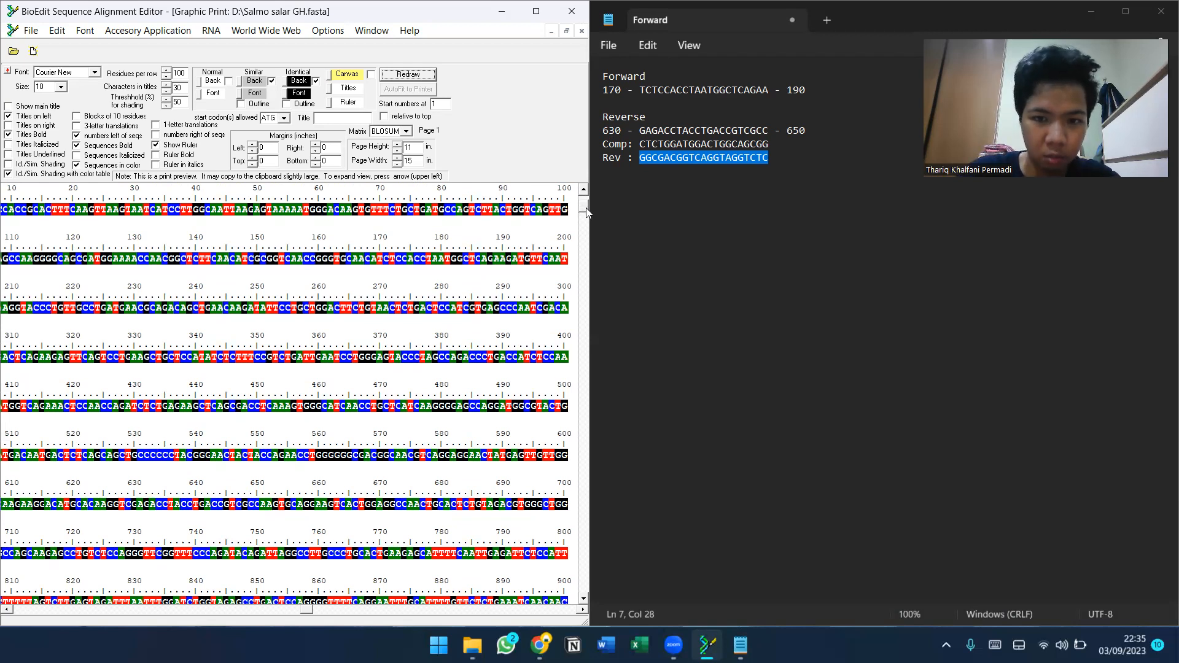
left_click_drag(586, 208, 586, 287)
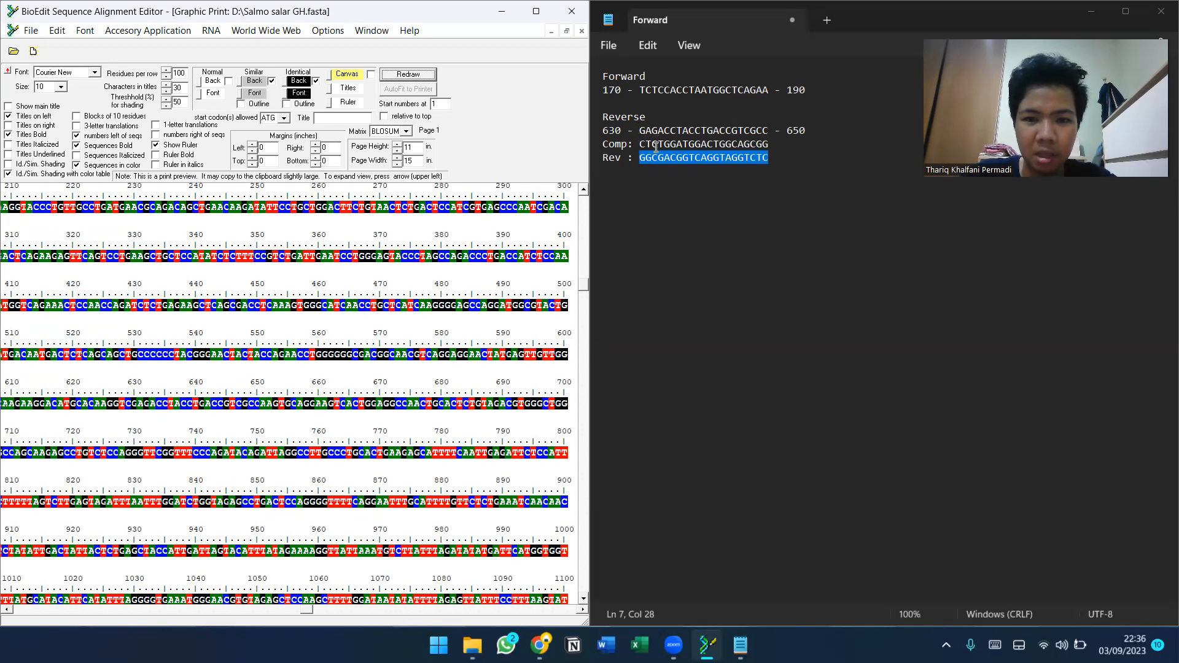
left_click(793, 155)
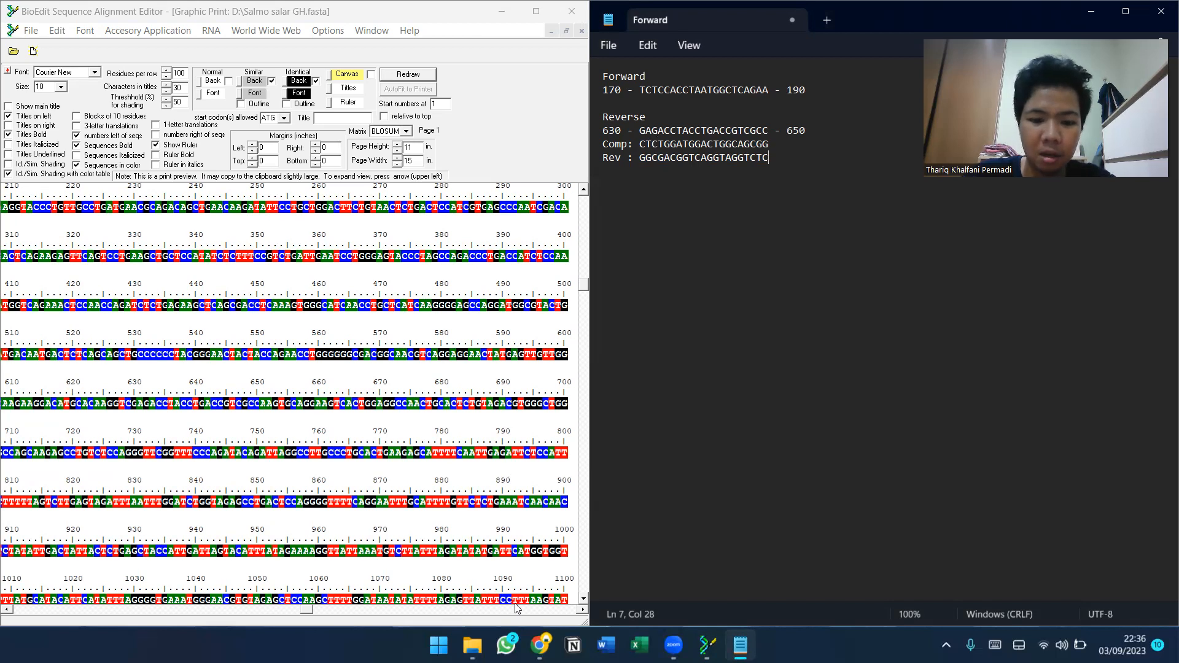
Open the Primer-BLAST tool from the NCBI BLAST page in the browser.
left_click(540, 645)
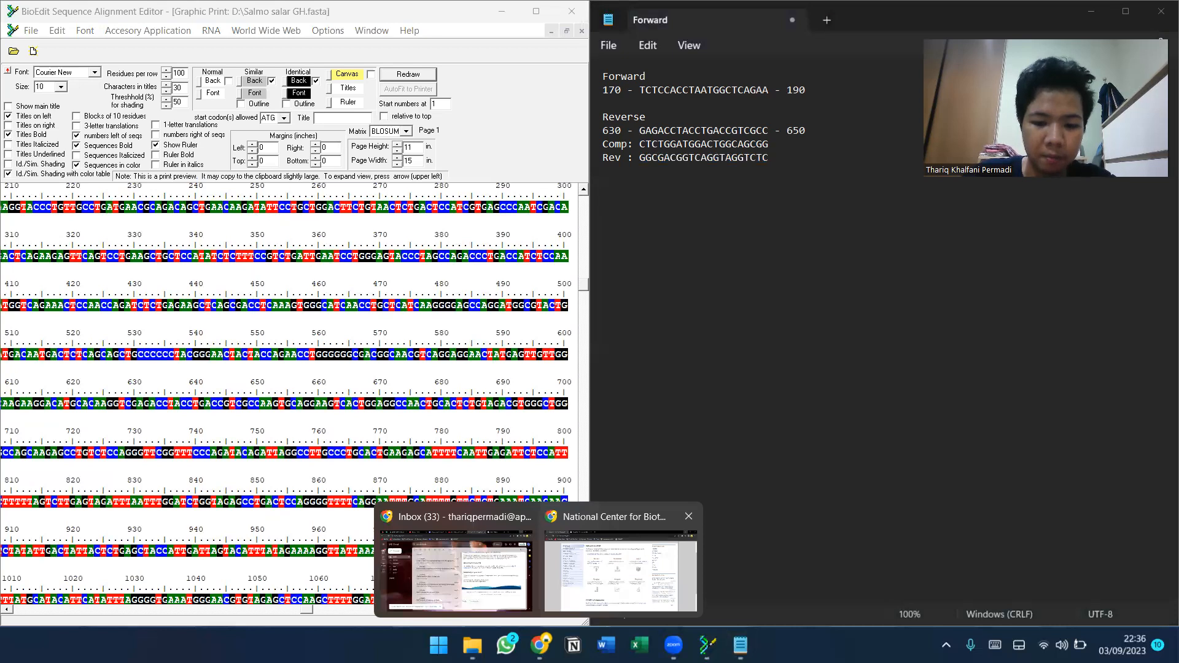
left_click(596, 605)
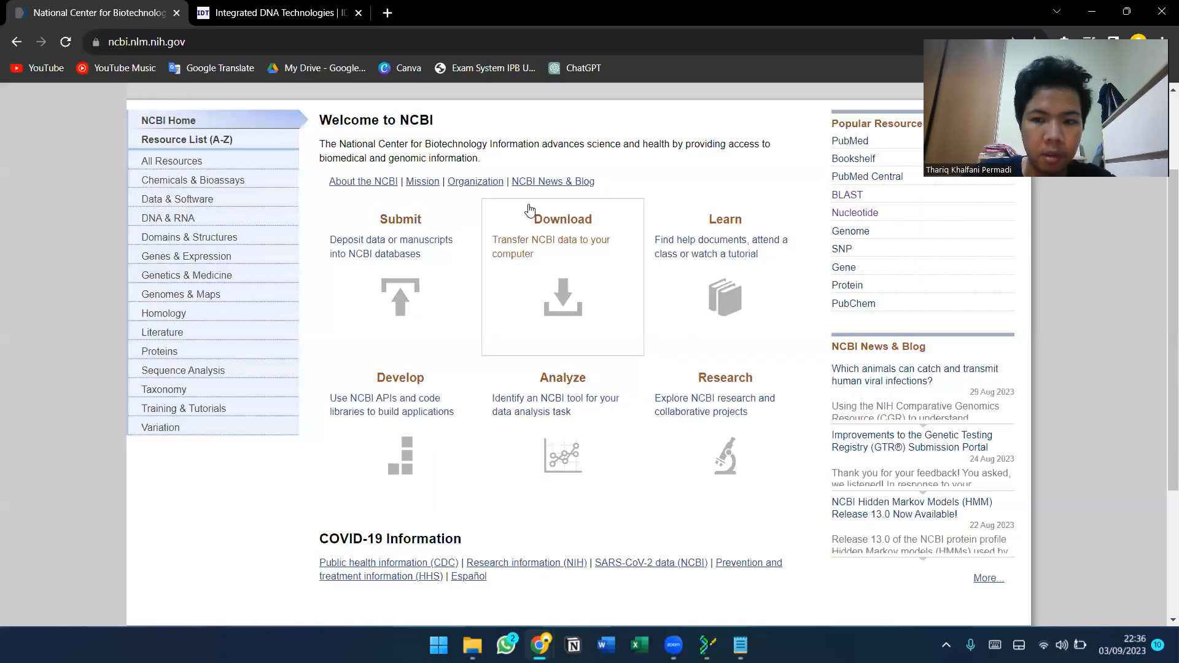
left_click(848, 197)
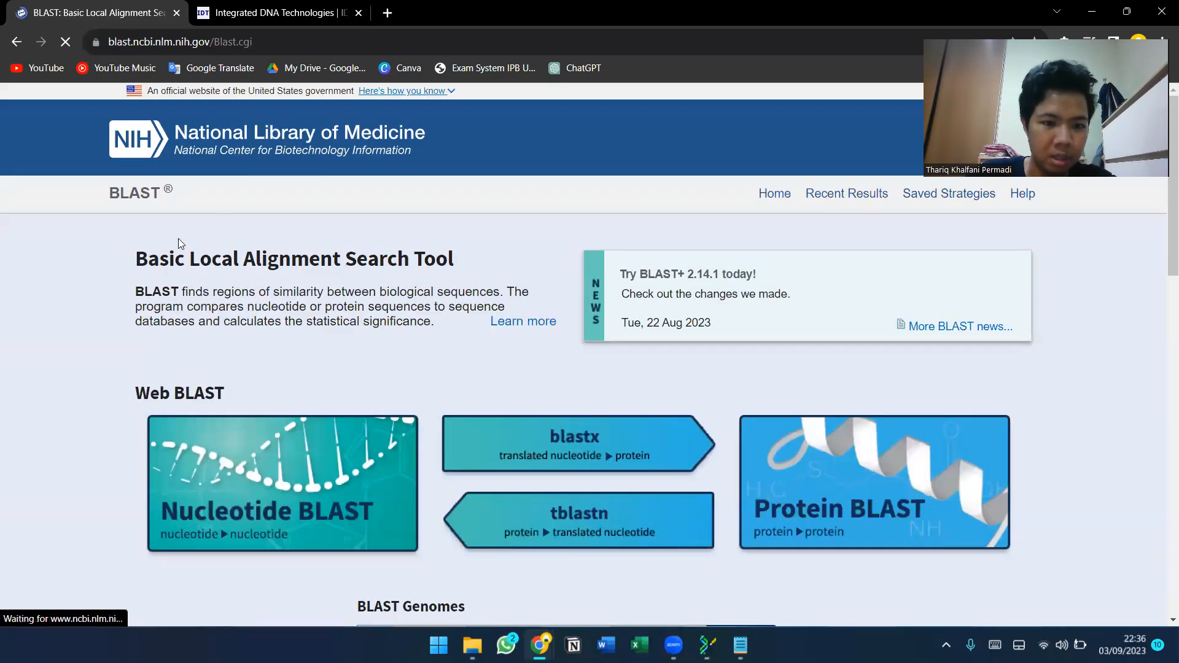
scroll(429, 261, "down", 2)
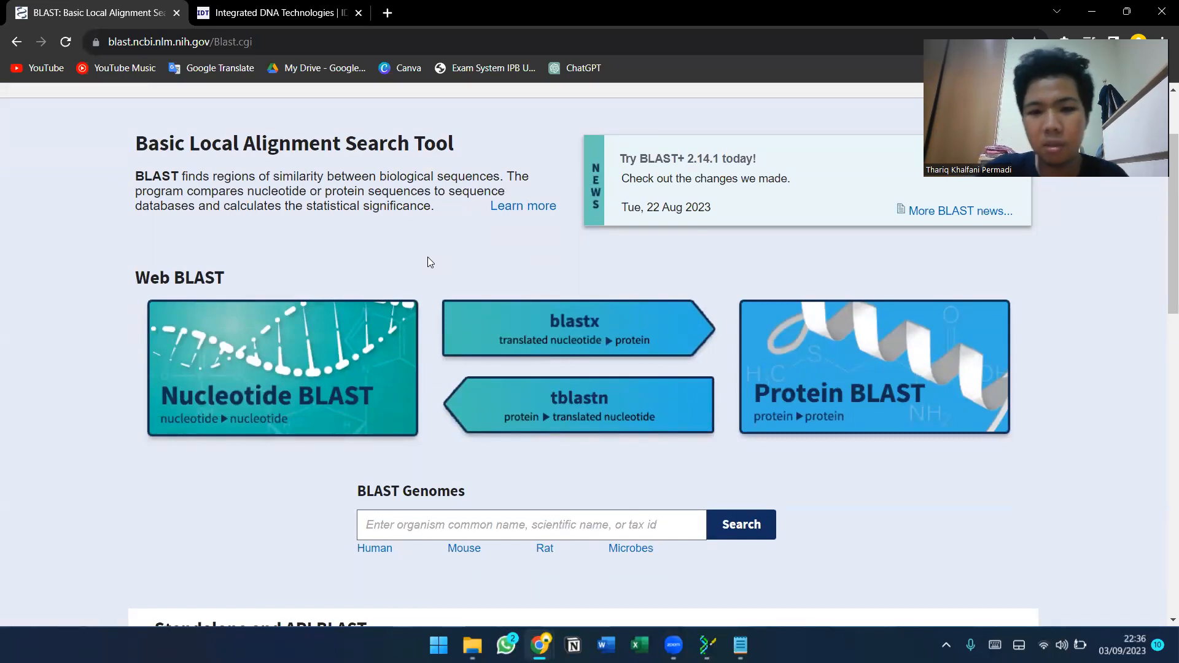
scroll(428, 258, "down", 3)
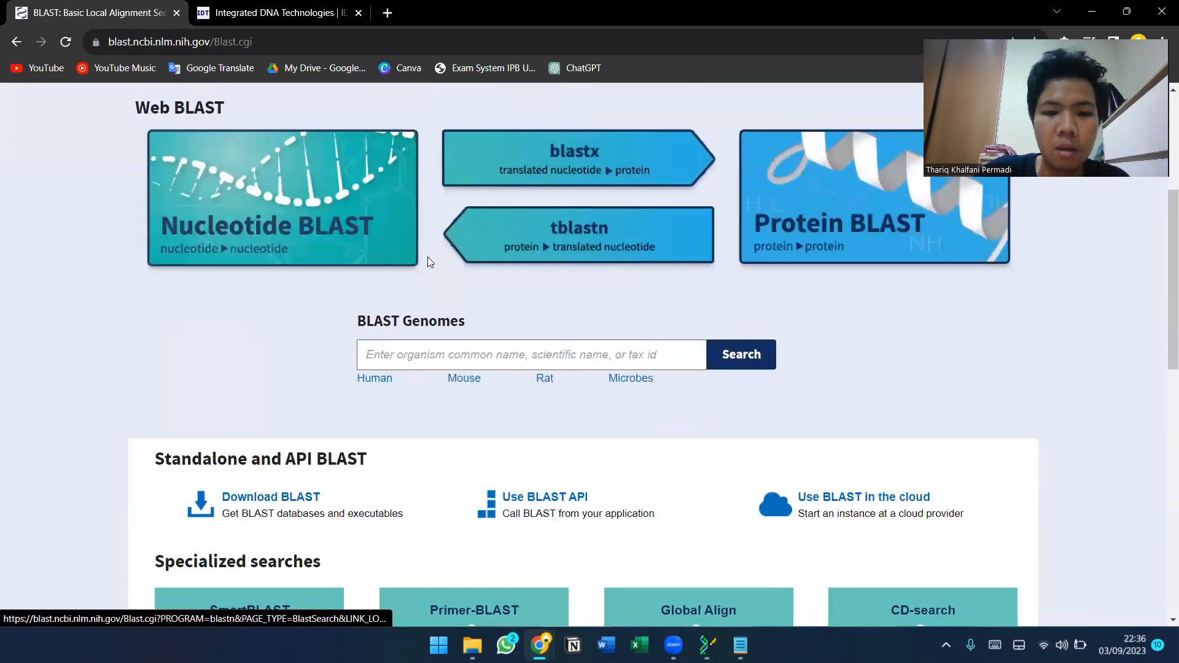
scroll(428, 263, "down", 2)
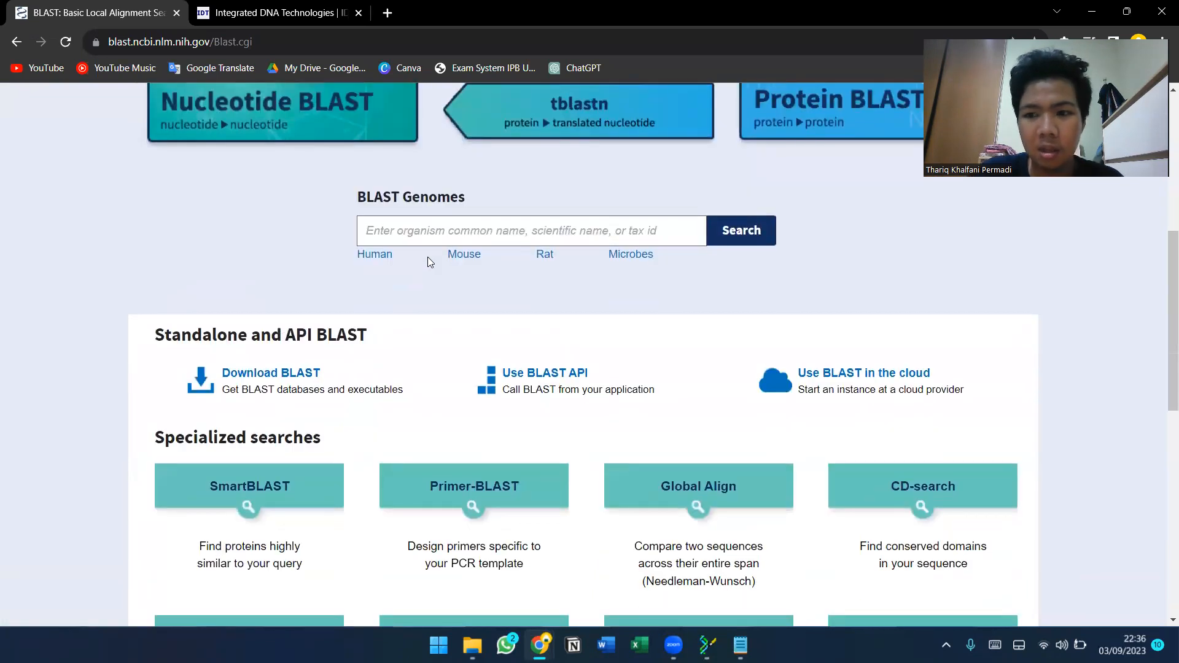
scroll(428, 262, "down", 1)
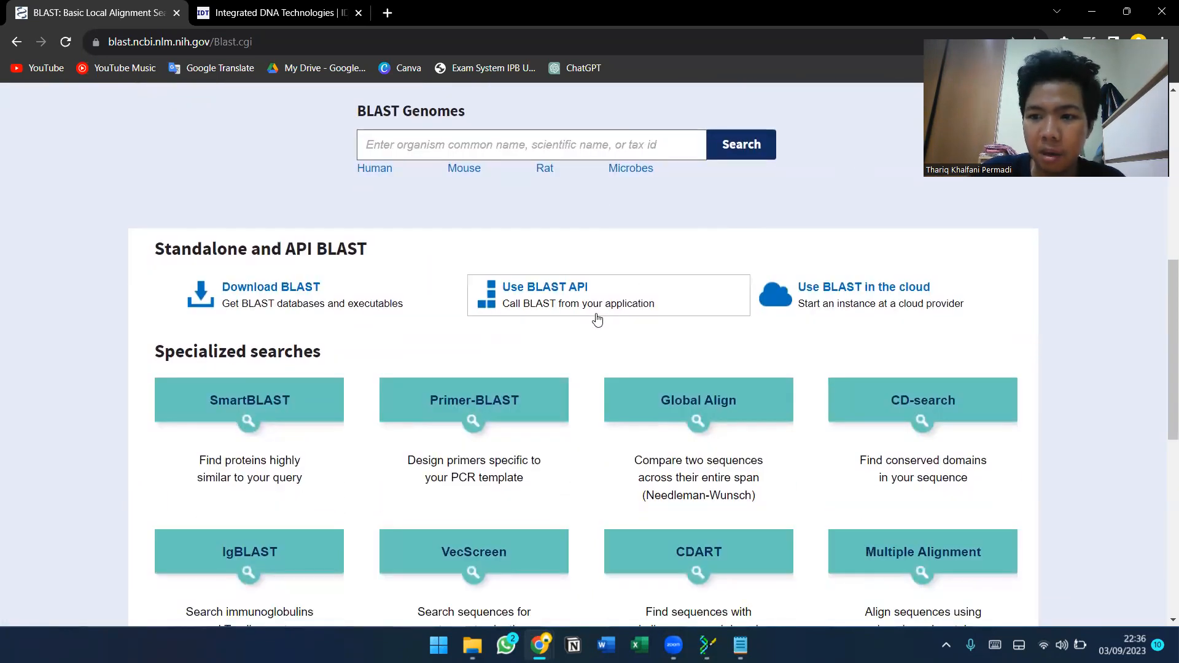
left_click(458, 412)
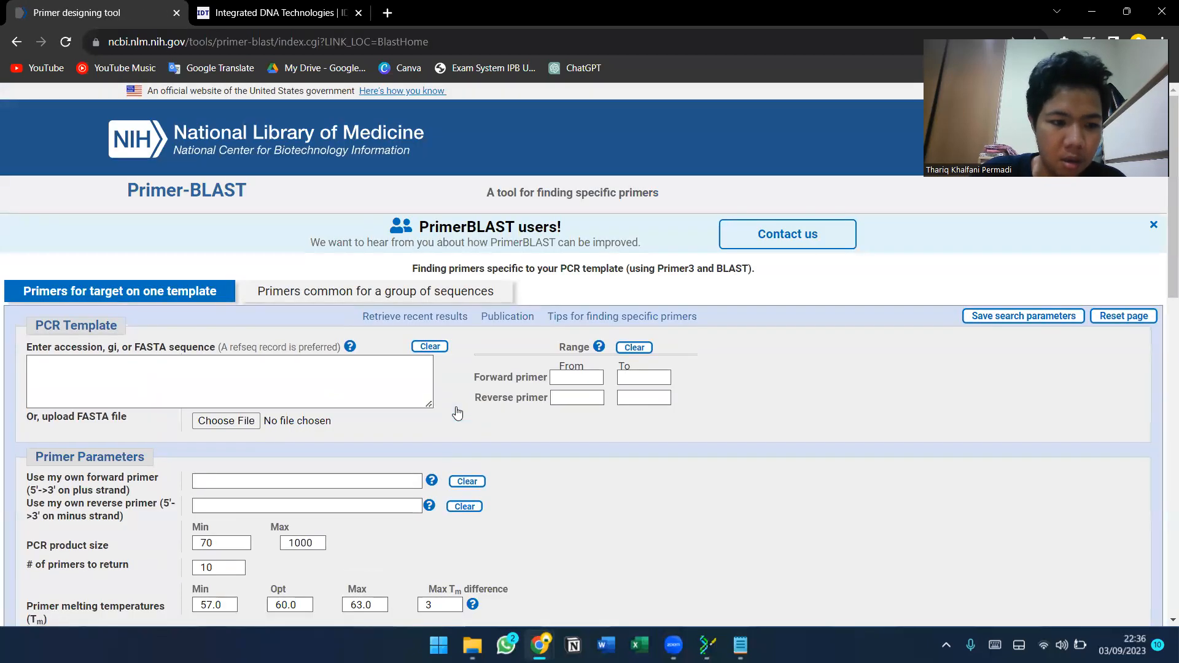
scroll(317, 362, "down", 2)
Copy the forward primer TCTCCACCTAATGGCTCAGAA from the notes into Primer-BLAST's own forward primer field.
left_click(740, 645)
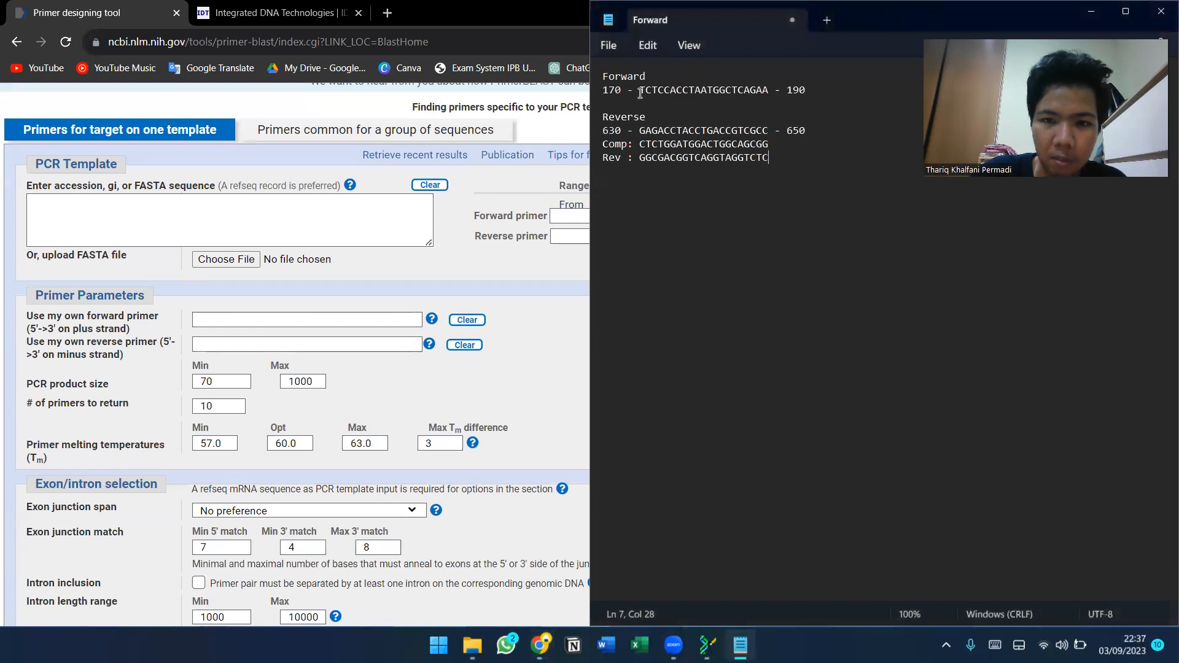
left_click_drag(640, 92, 768, 92)
key("ctrl+c")
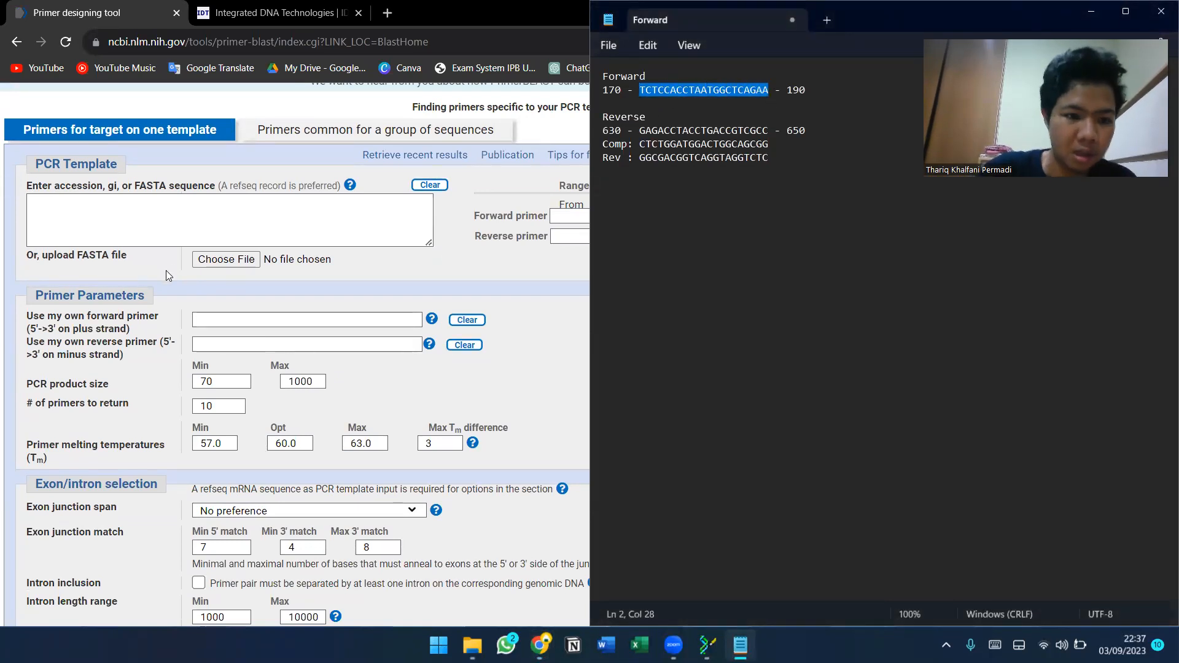
left_click(209, 319)
key("ctrl+v")
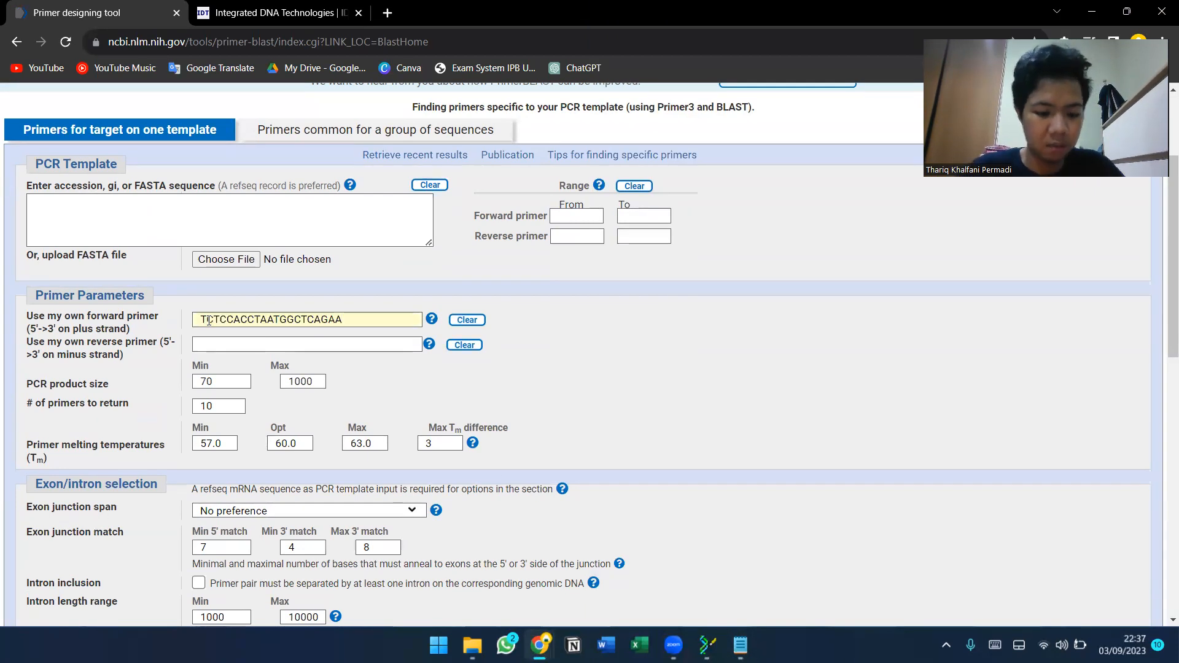
Copy the reverse primer GGCGACGGTCAGGTAGGTCTC from the notes into the own reverse primer field.
key("alt+Tab")
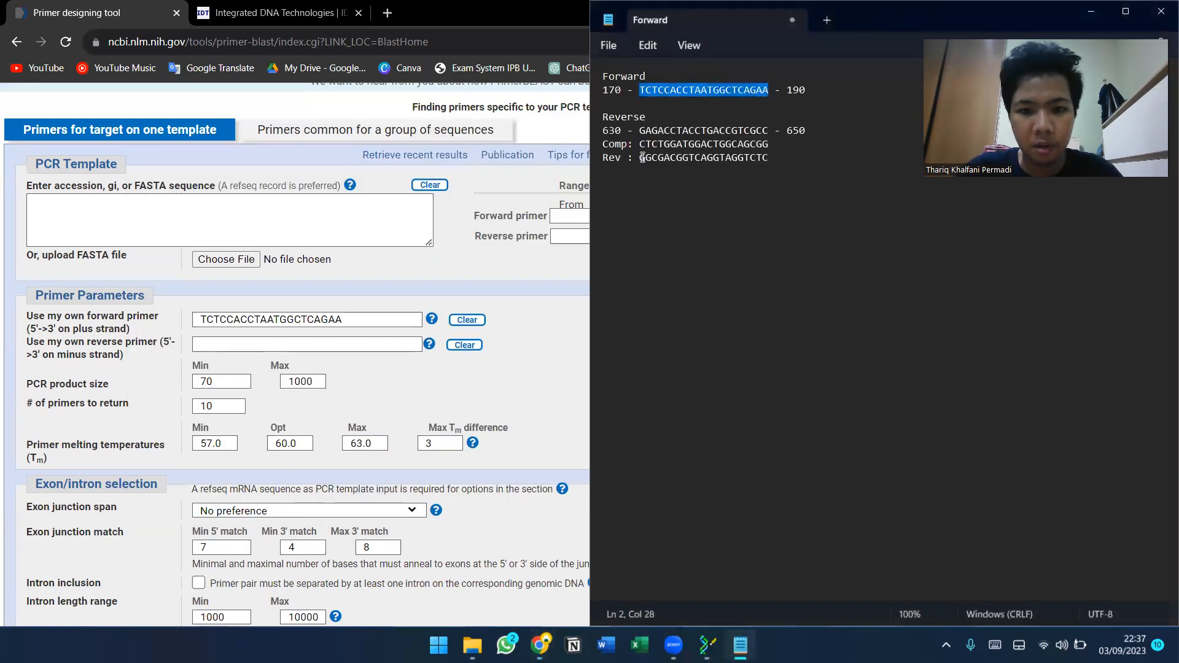
left_click_drag(642, 161, 770, 161)
key("ctrl+c")
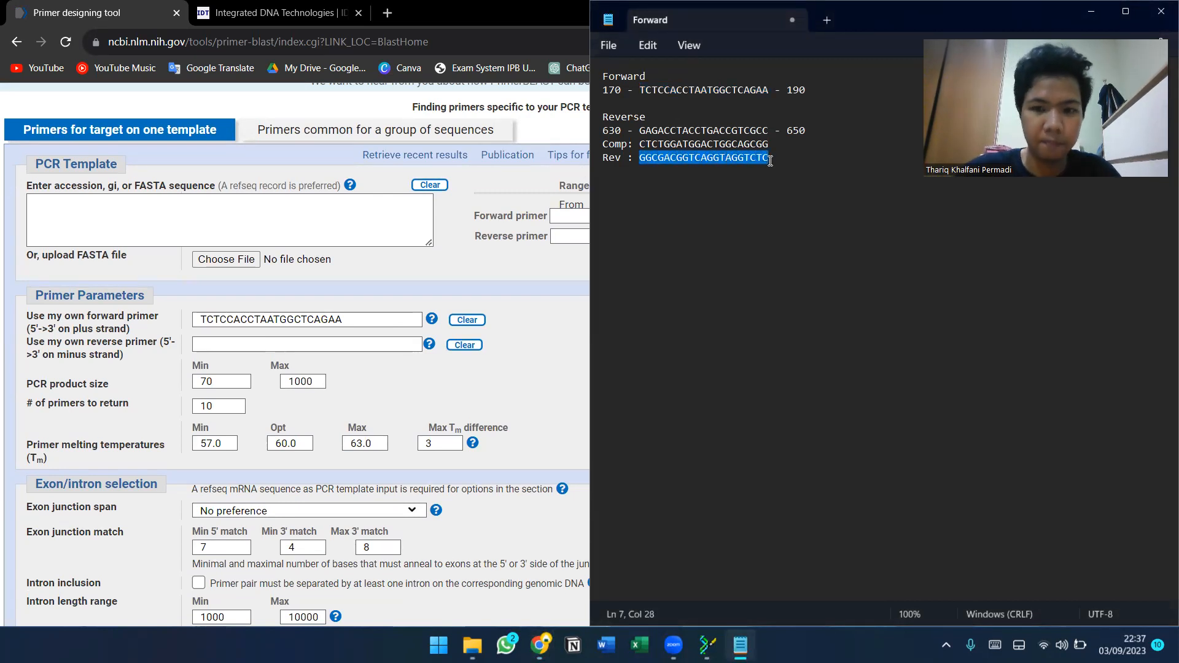
left_click(223, 347)
key("ctrl+v")
scroll(223, 348, "down", 1)
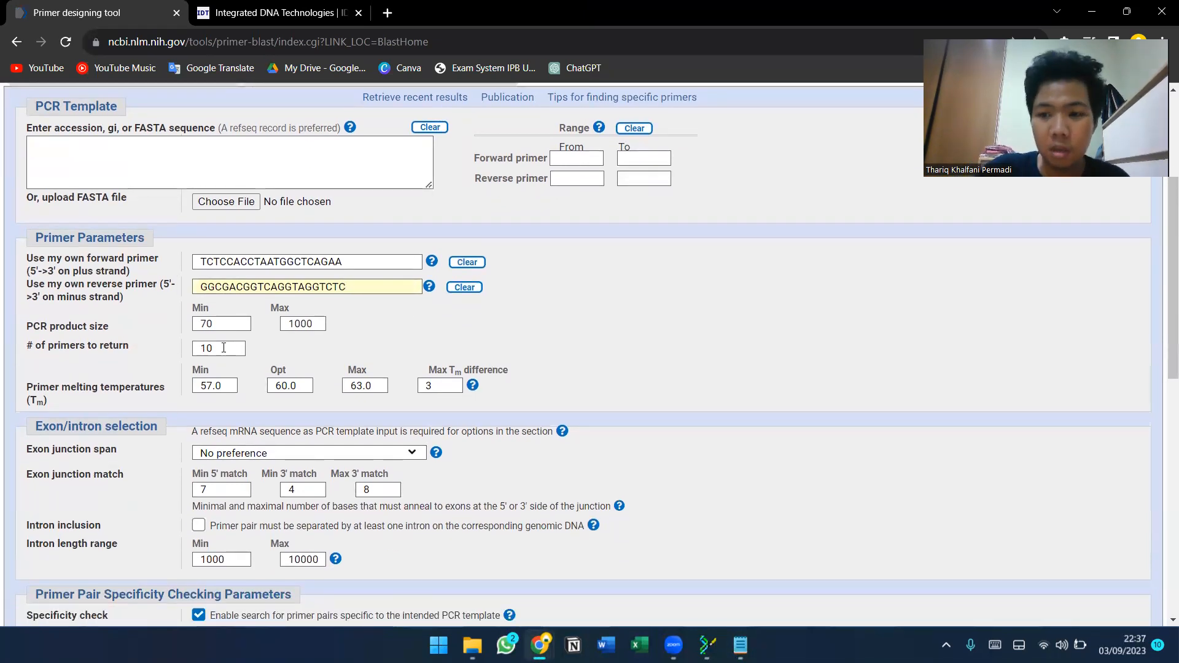
scroll(224, 348, "down", 2)
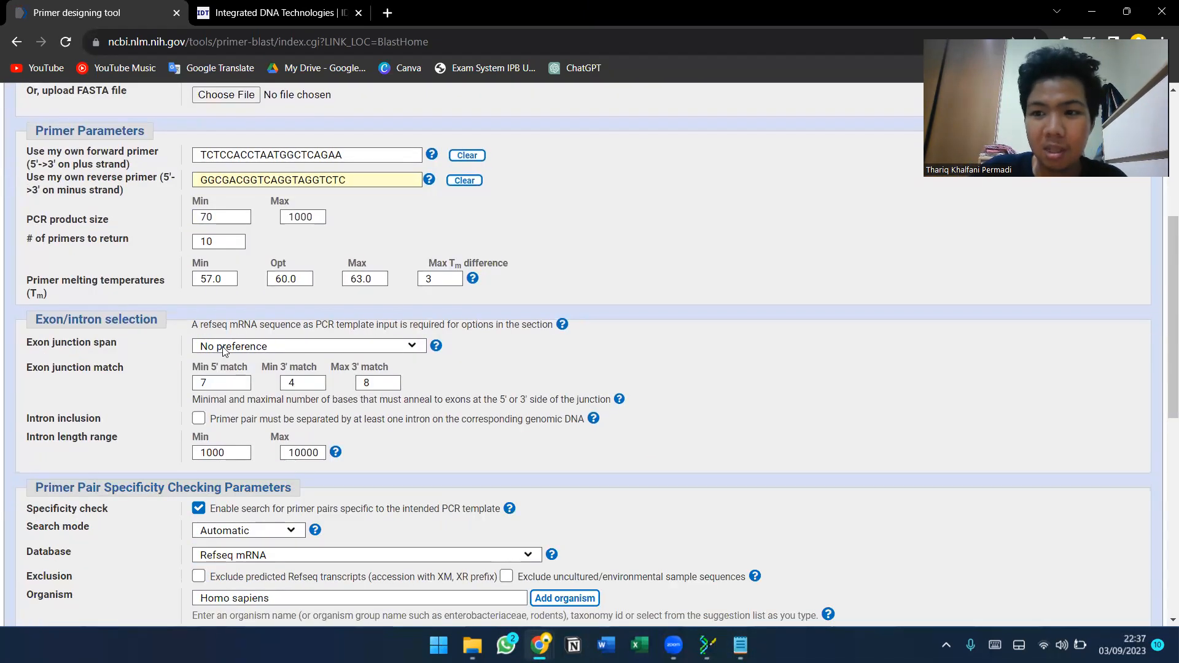
Set the specificity-check organism to Salmo salar (taxid:8030) and submit the Primer-BLAST search.
scroll(224, 349, "down", 1)
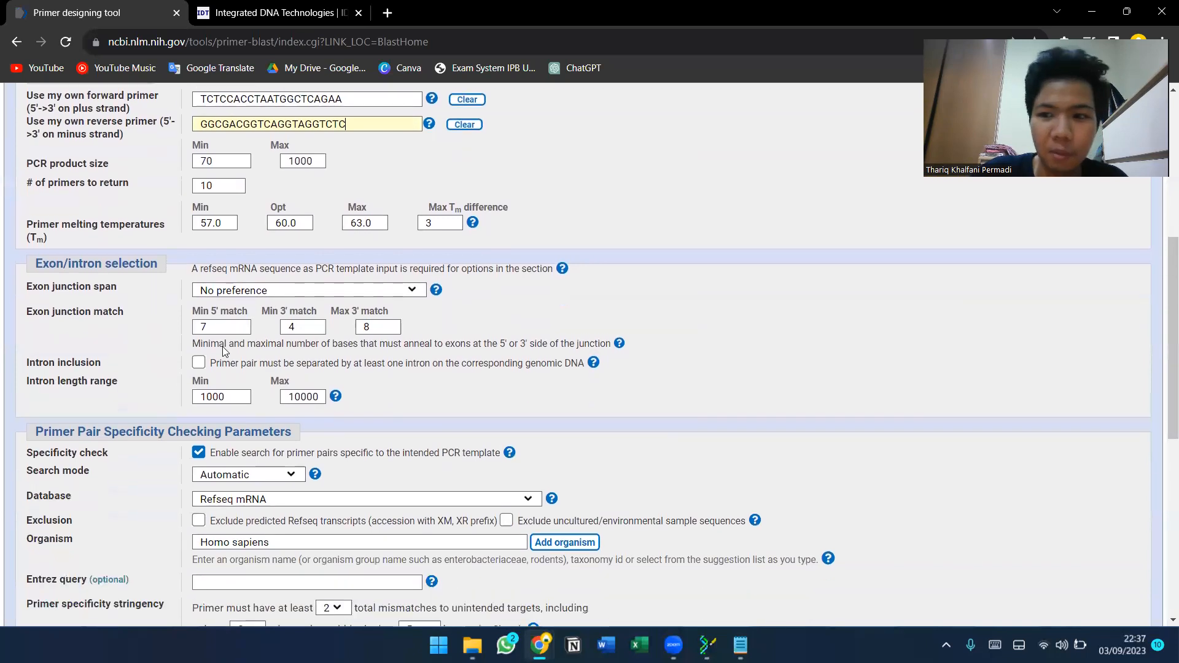
scroll(223, 353, "down", 1)
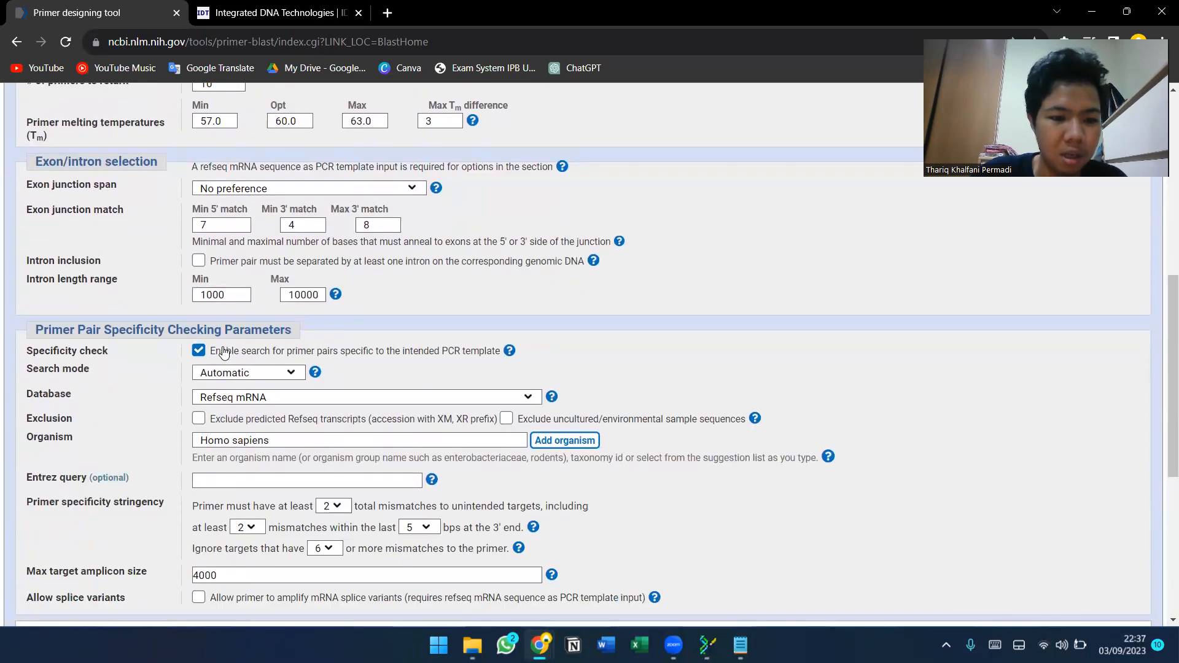
left_click(298, 398)
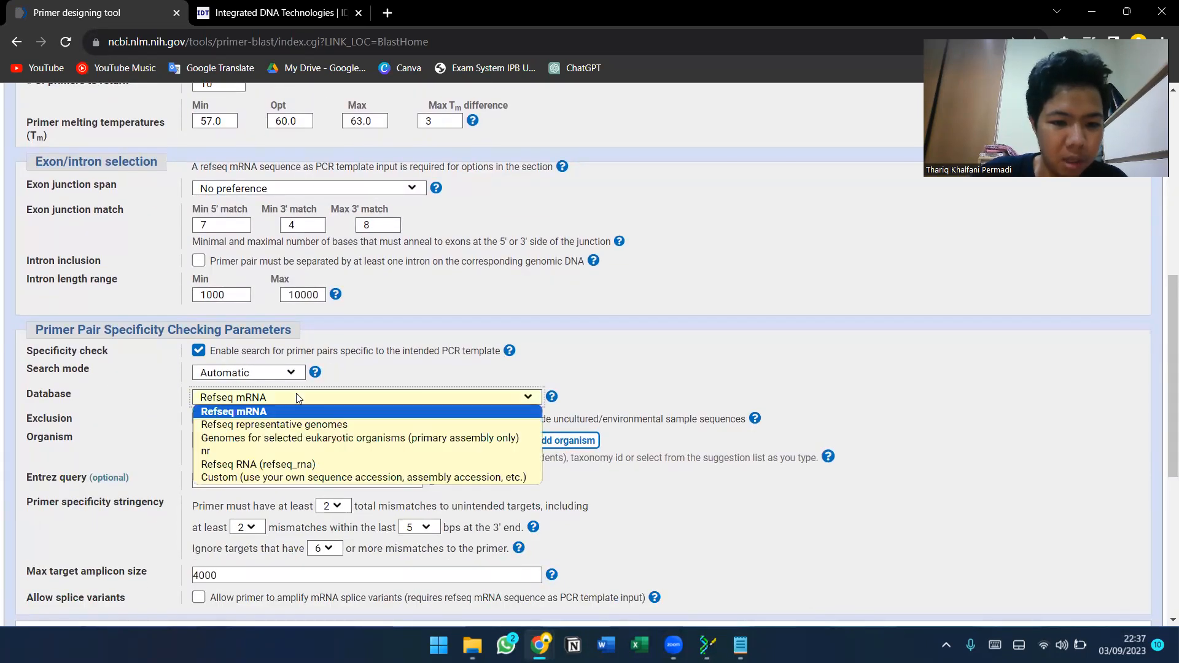
left_click(298, 400)
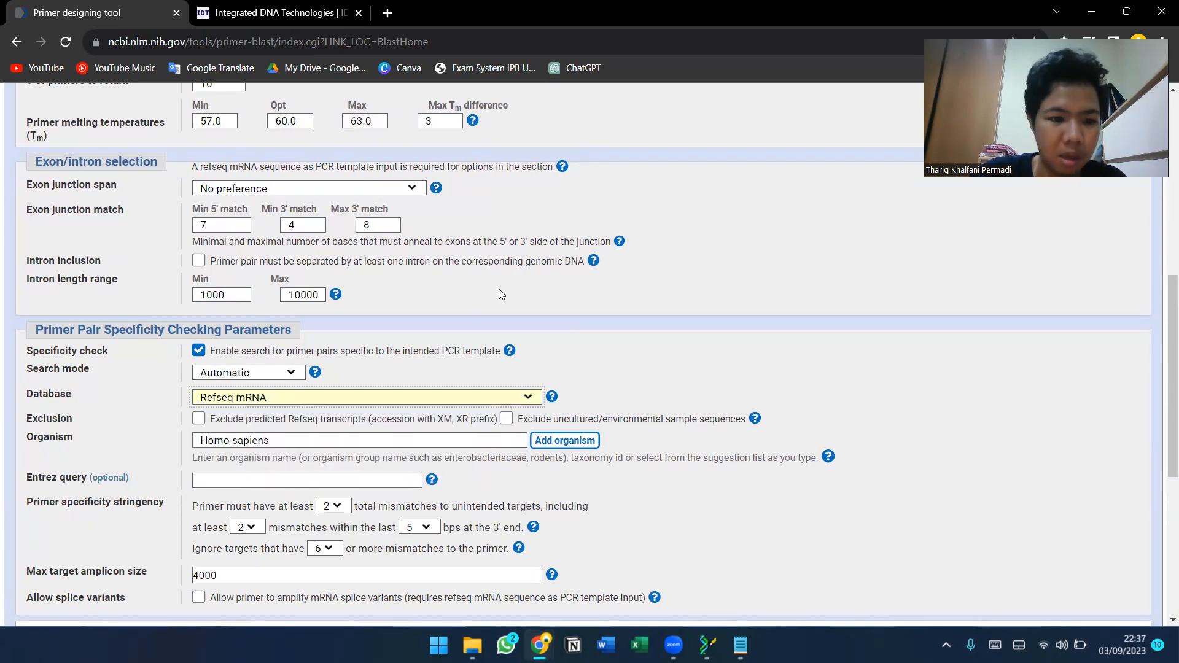
left_click(345, 440)
key("BackSpace")
key("BackSpace")
key("BackSpace")
key("BackSpace")
key("BackSpace")
key("BackSpace")
key("BackSpace")
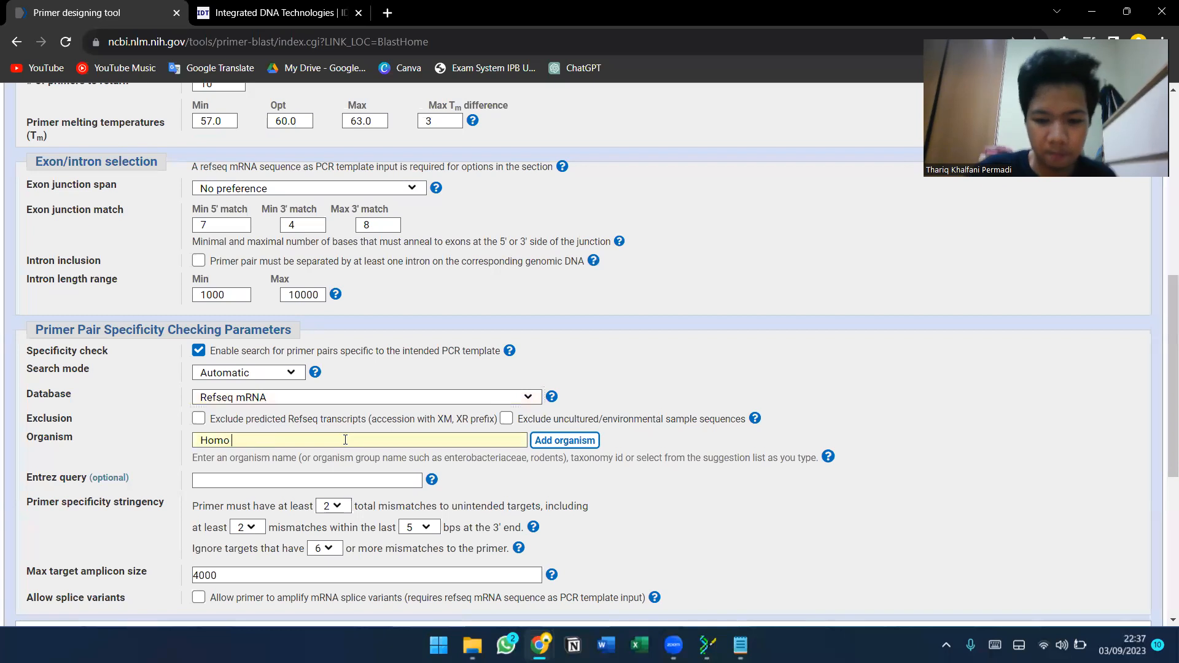
key("BackSpace")
key("BackSpace")
key("BackSpace")
key("BackSpace")
key("BackSpace")
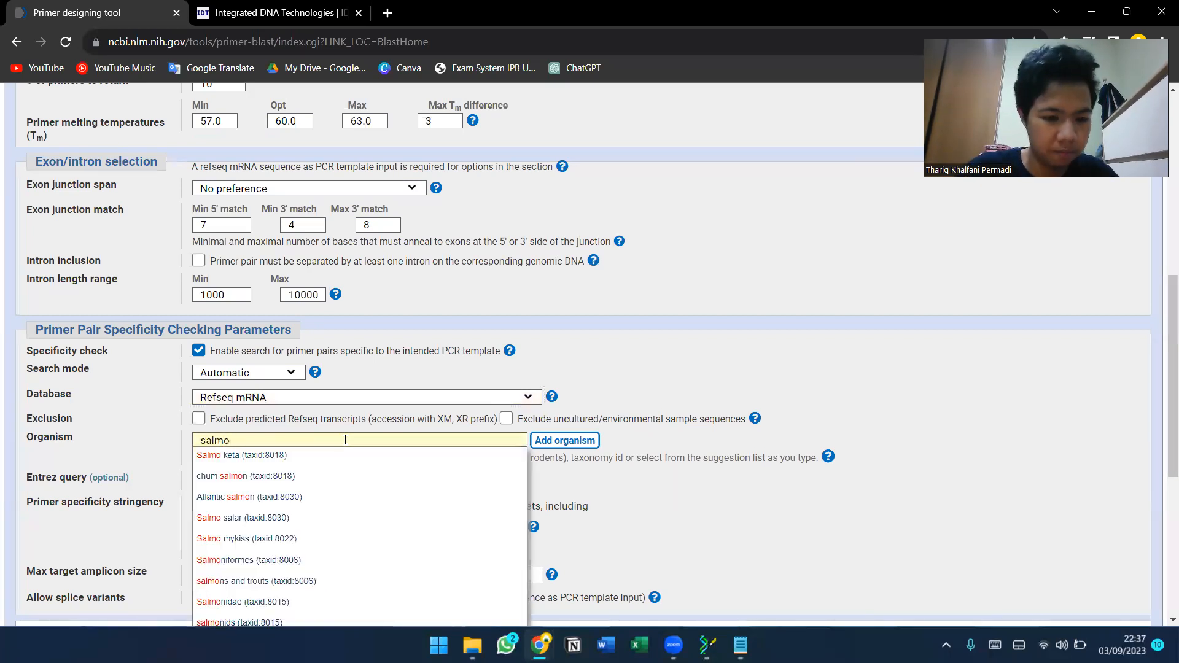
left_click(269, 517)
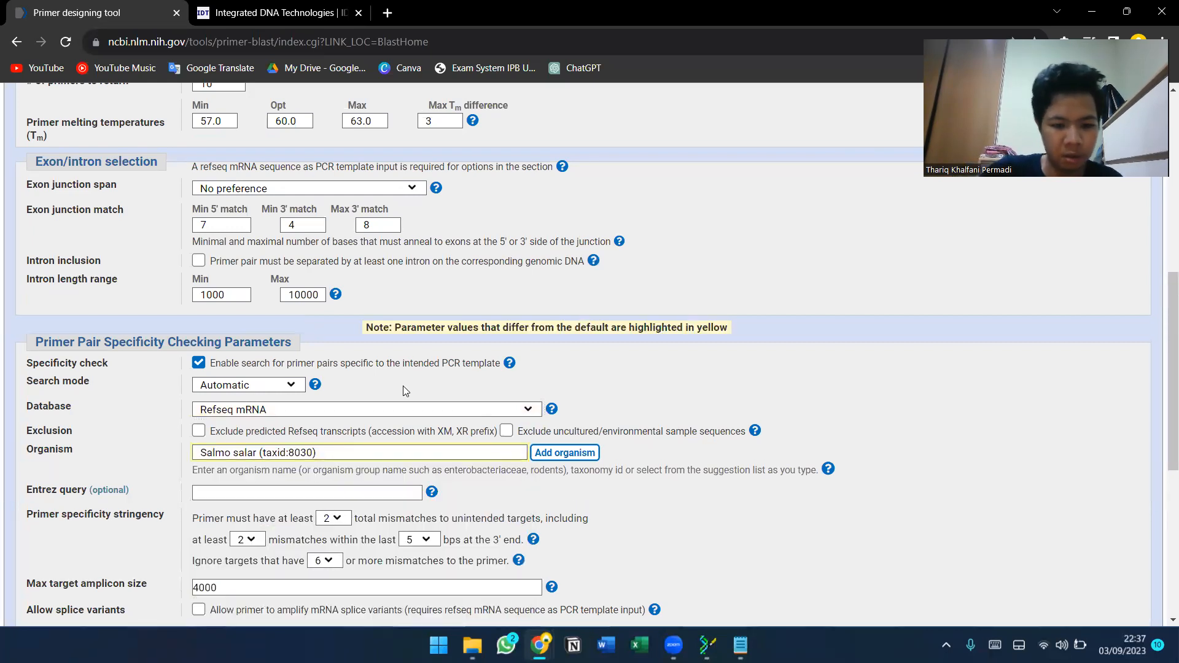
scroll(402, 388, "down", 3)
left_click(122, 432)
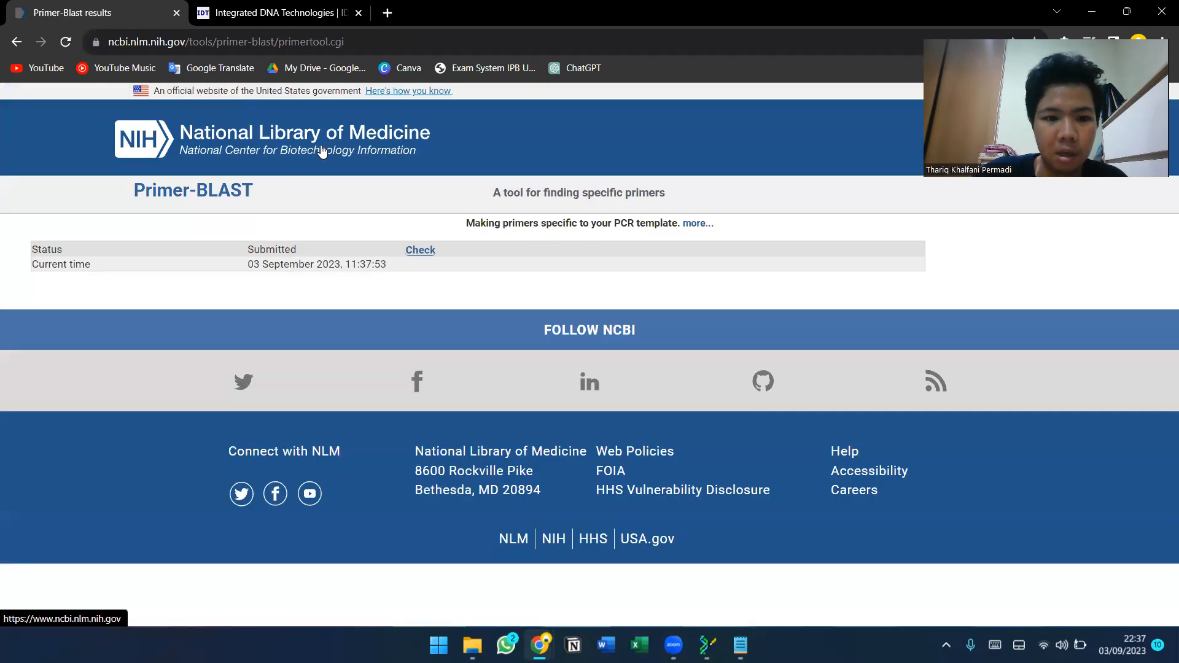
Open IDT's OligoAnalyzer tool in the other tab and clear its sequence field.
left_click(319, 14)
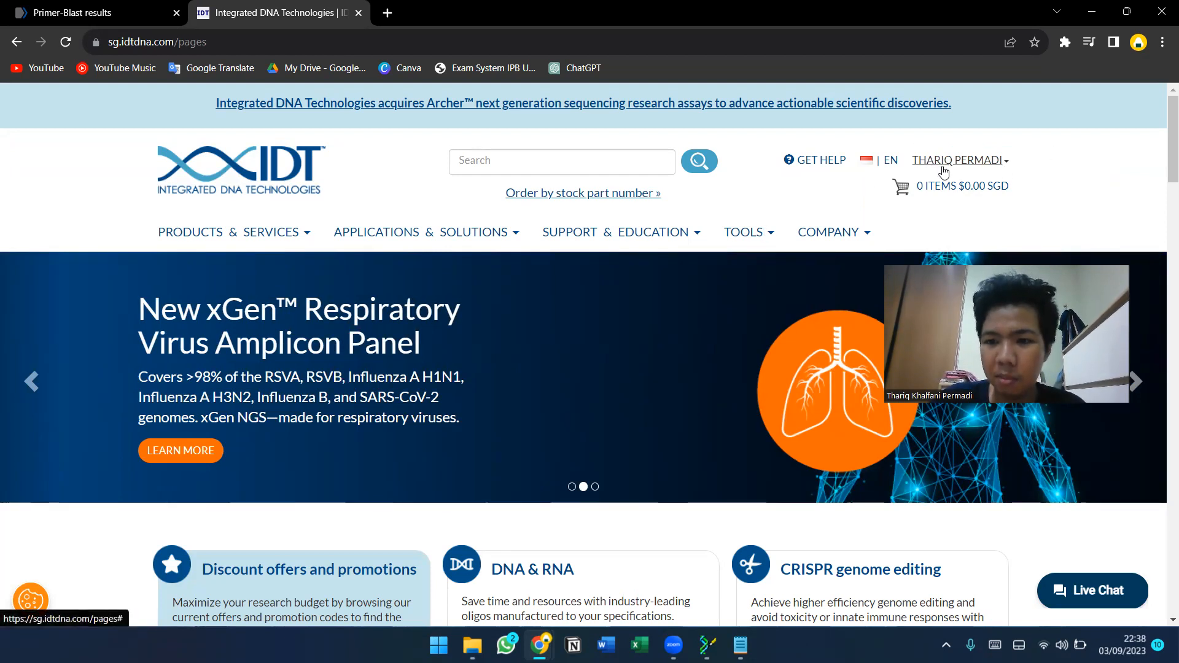
left_click(745, 232)
left_click(245, 288)
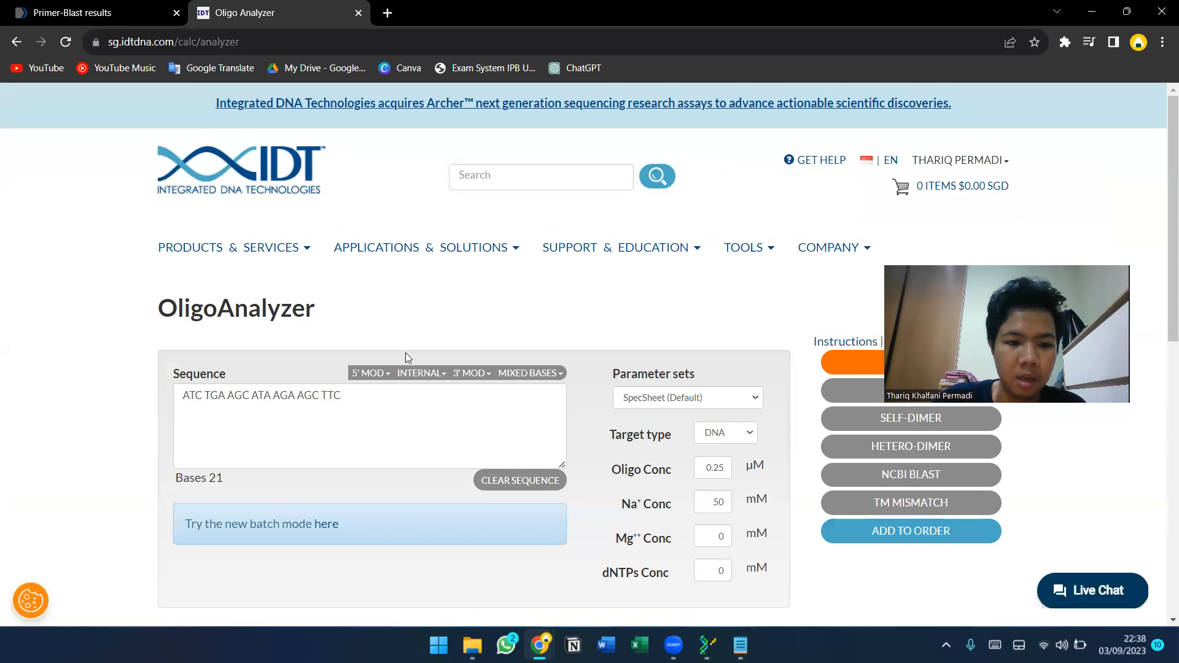
left_click(389, 396)
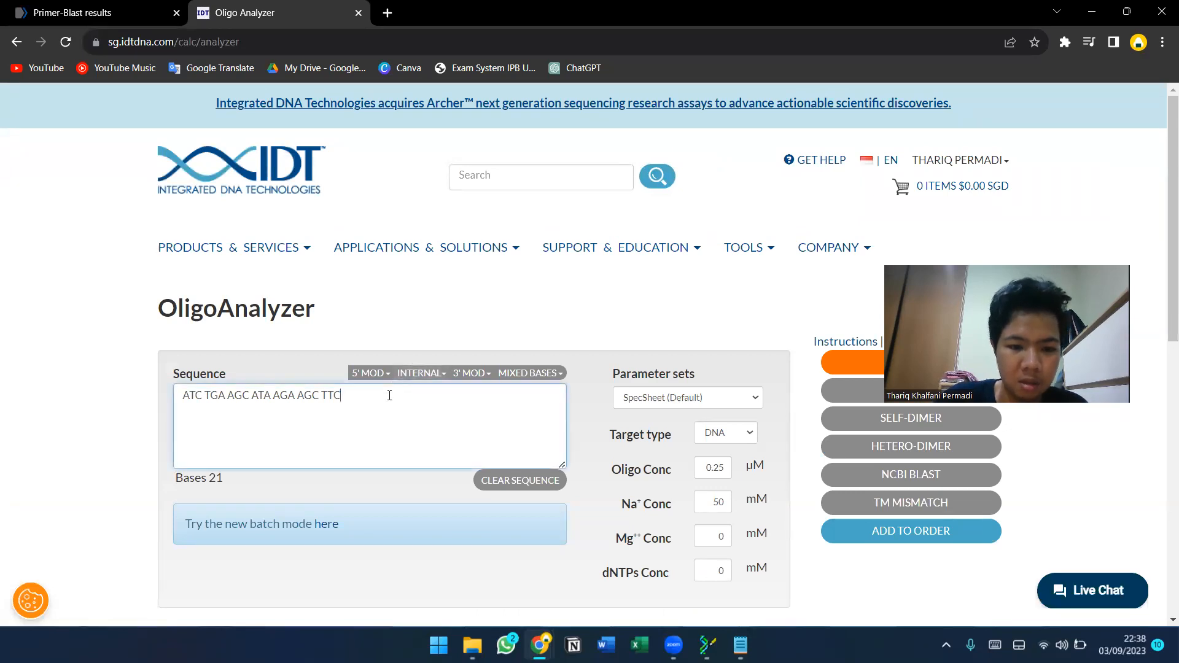
key("BackSpace")
key("BackSpace")
key("BackSpace")
key("BackSpace")
key("BackSpace")
key("BackSpace")
key("BackSpace")
key("BackSpace")
key("BackSpace")
key("BackSpace")
key("BackSpace")
key("BackSpace")
key("BackSpace")
key("BackSpace")
key("BackSpace")
key("BackSpace")
key("BackSpace")
key("BackSpace")
key("BackSpace")
key("BackSpace")
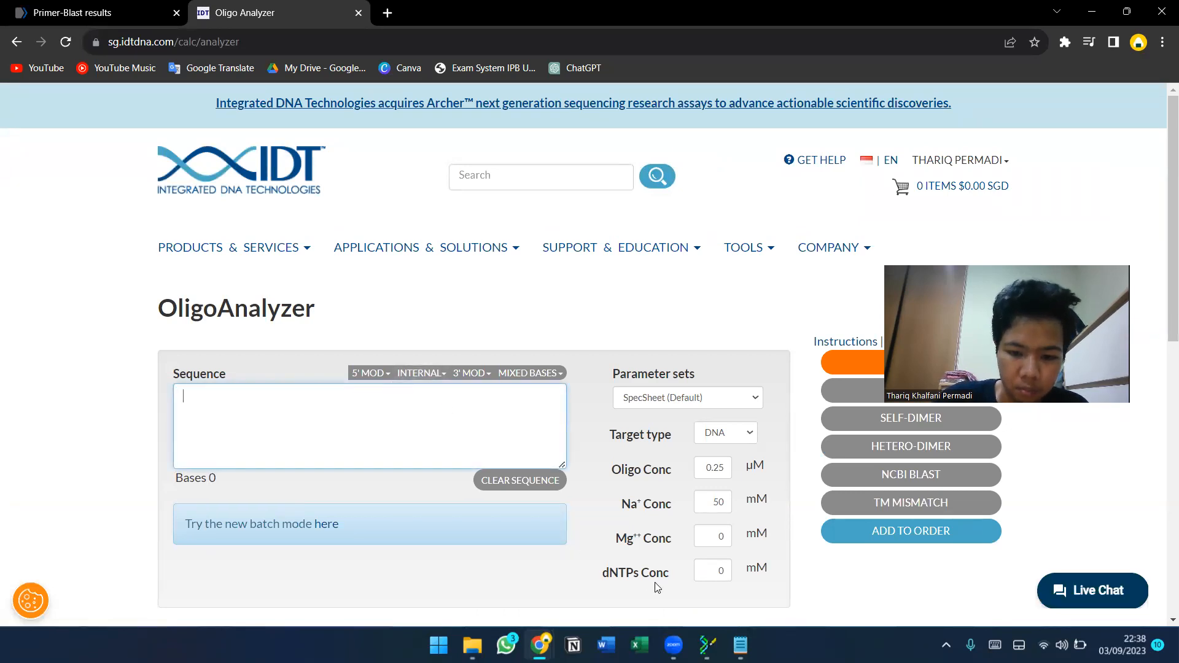
Copy the forward primer TCTCCACCTAATGGCTCAGAA from the notes into OligoAnalyzer's sequence field and analyze it.
left_click(740, 645)
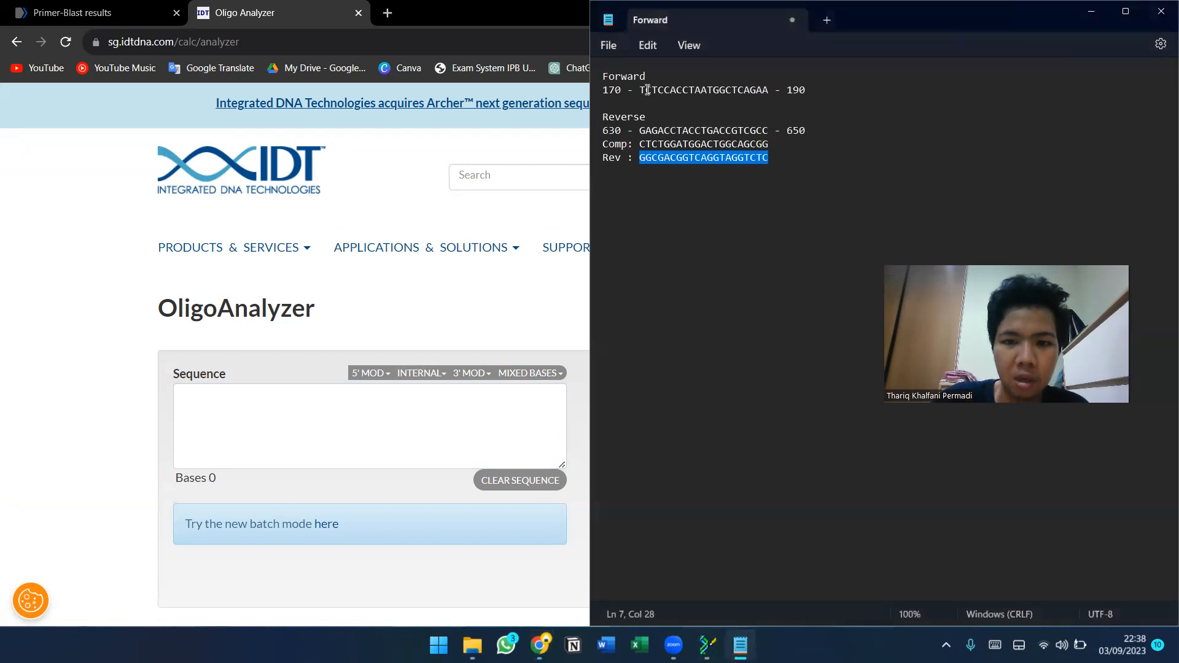
left_click_drag(642, 90, 770, 91)
key("ctrl+c")
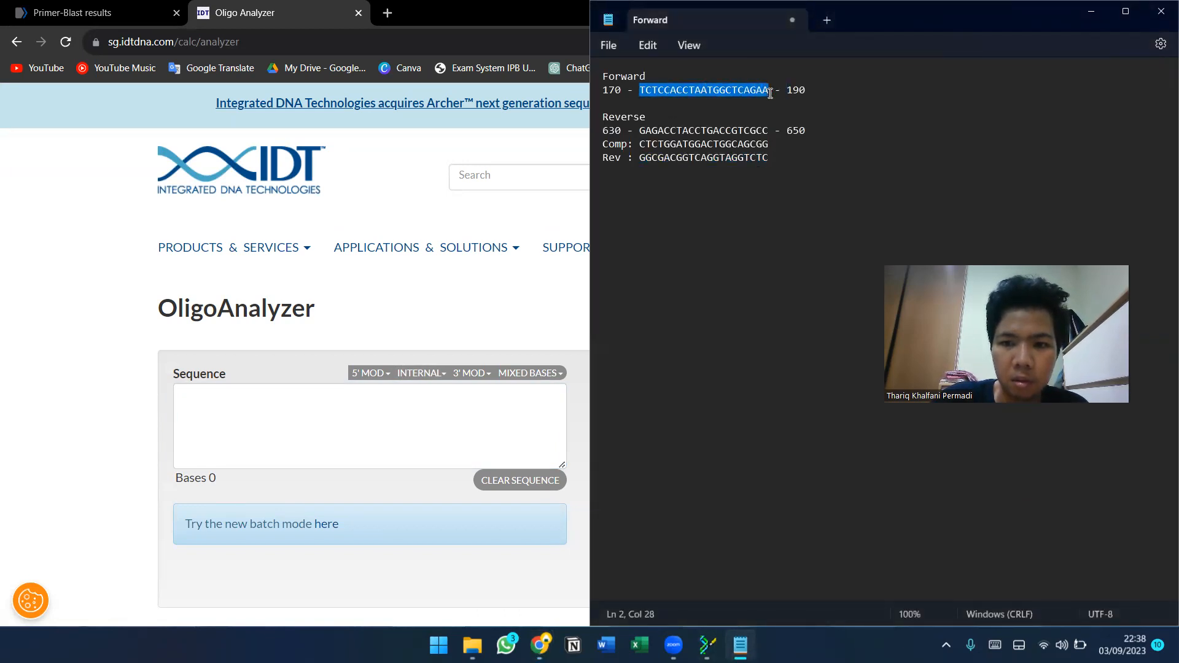
left_click(363, 406)
key("ctrl+v")
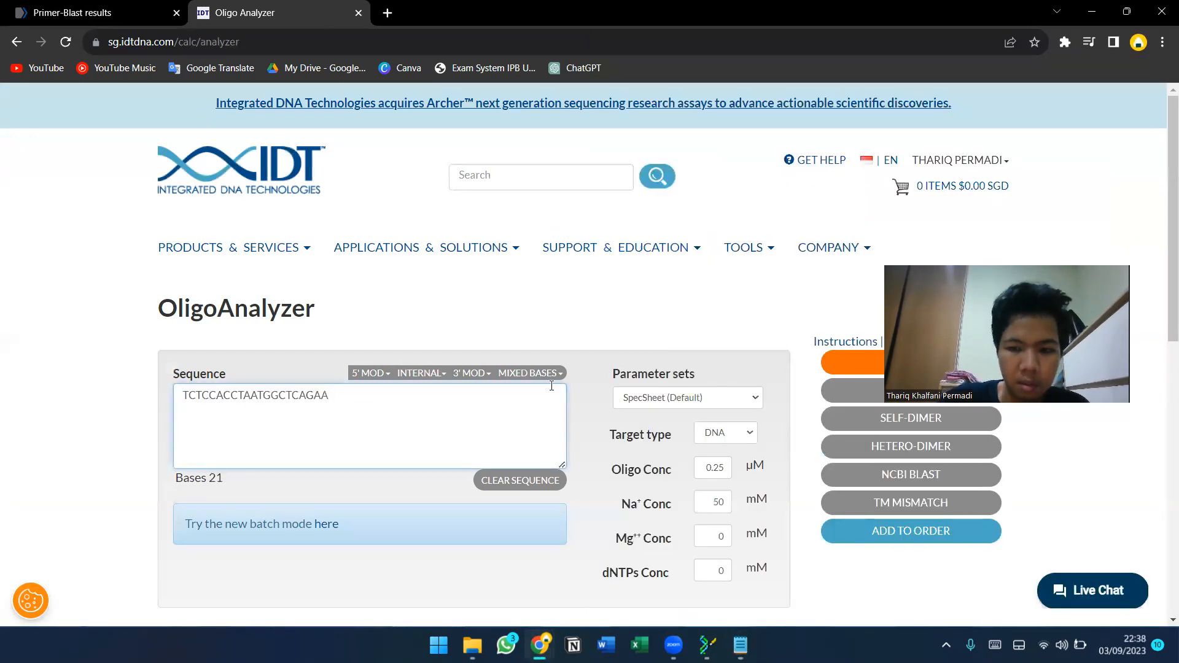
scroll(672, 301, "down", 3)
left_click(900, 177)
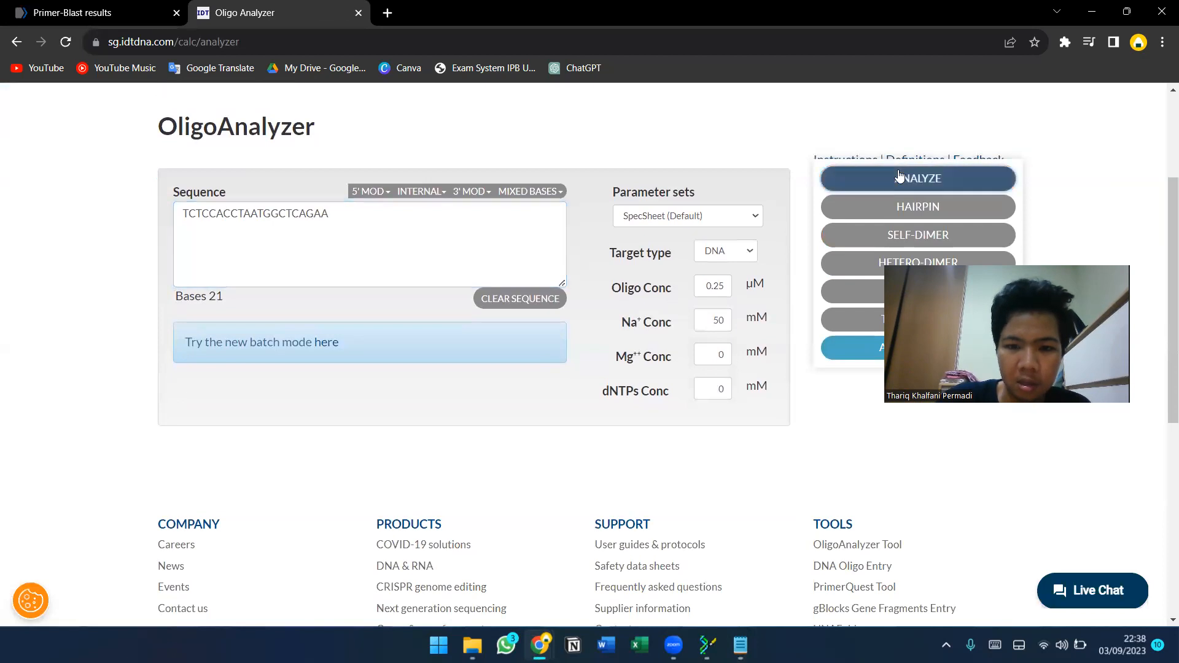
Review the forward primer's analysis results, including length, GC content and melting temperature.
scroll(438, 199, "down", 2)
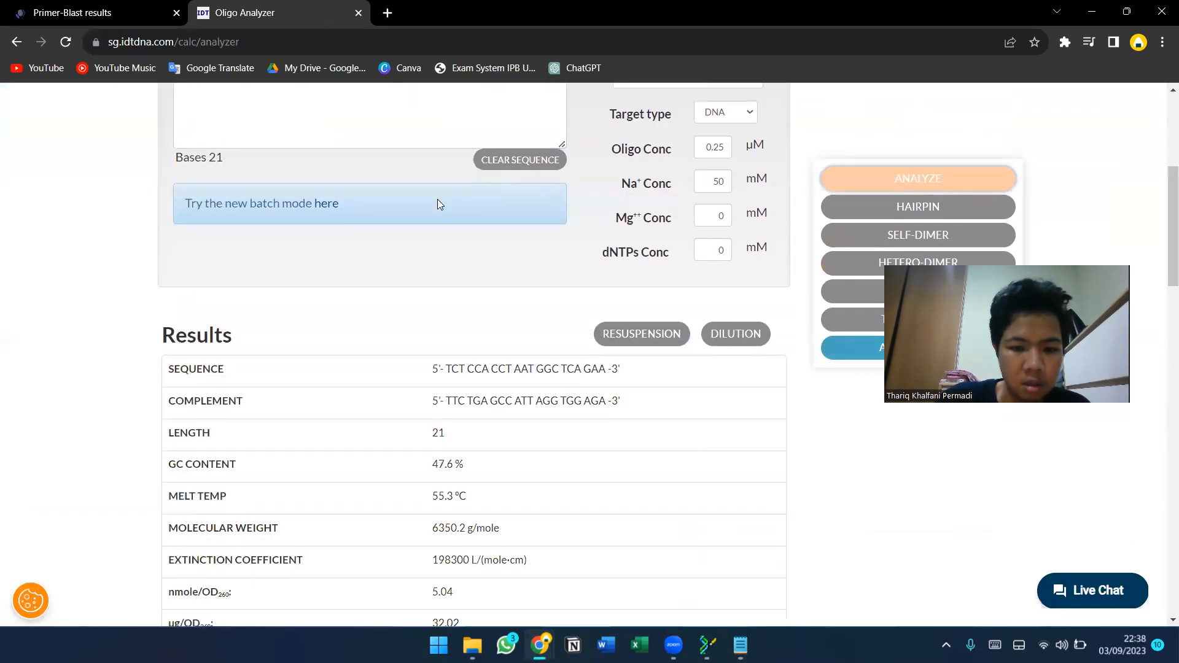
scroll(440, 204, "down", 1)
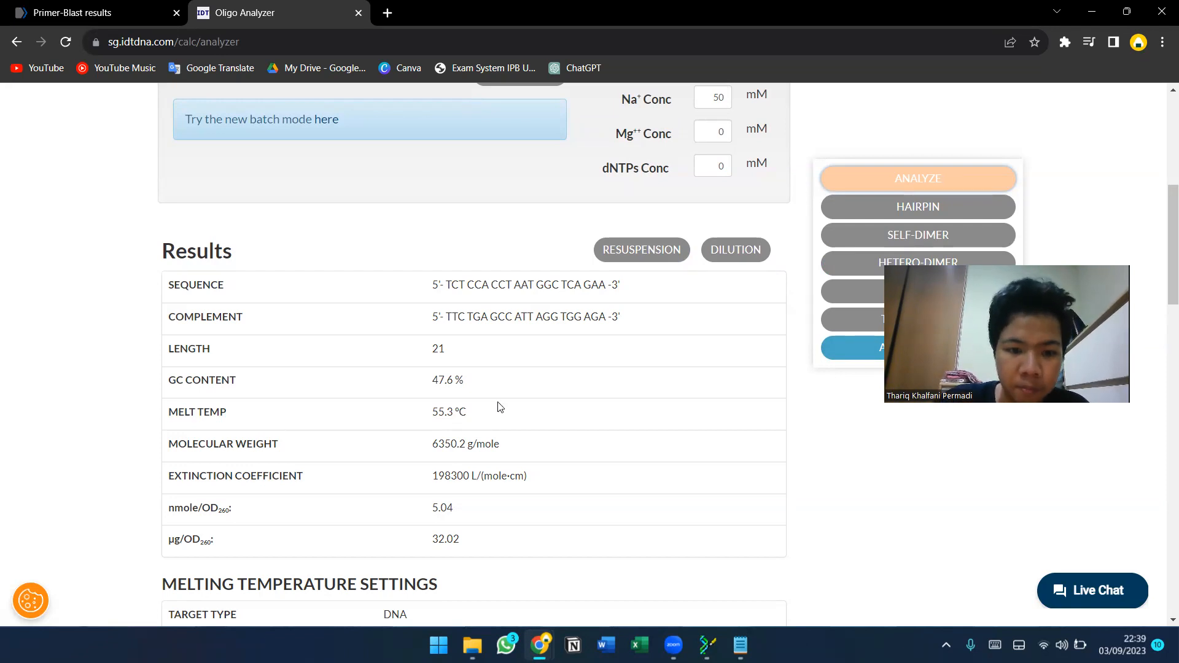
scroll(367, 414, "down", 2)
scroll(368, 417, "down", 4)
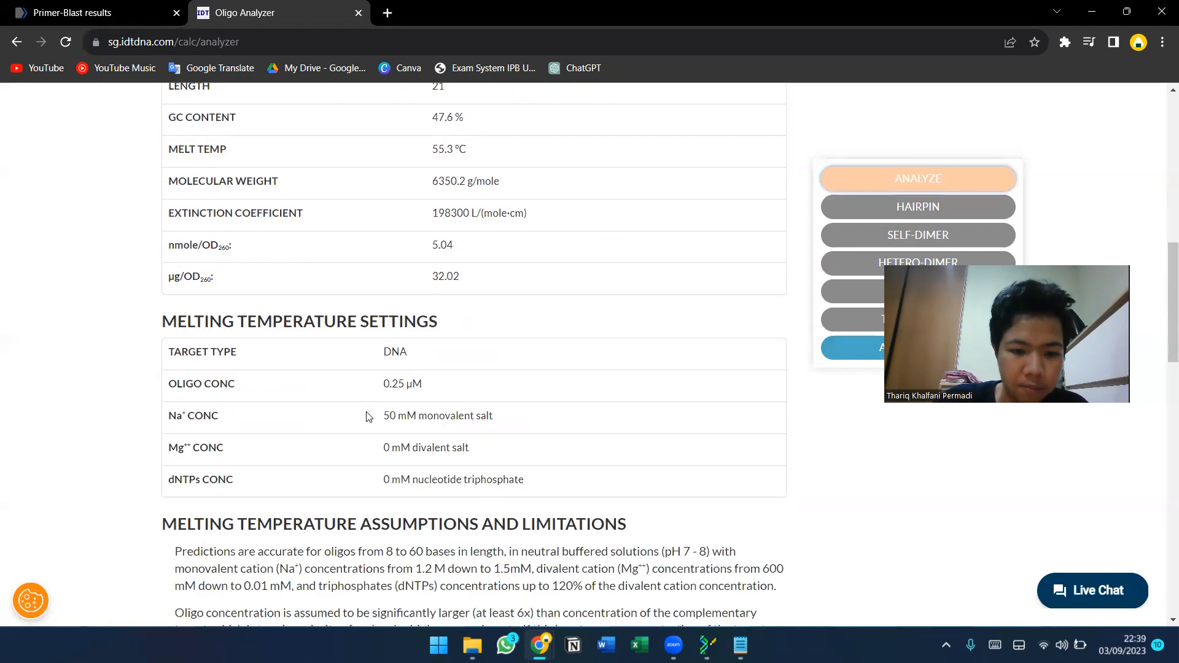
scroll(368, 417, "down", 15)
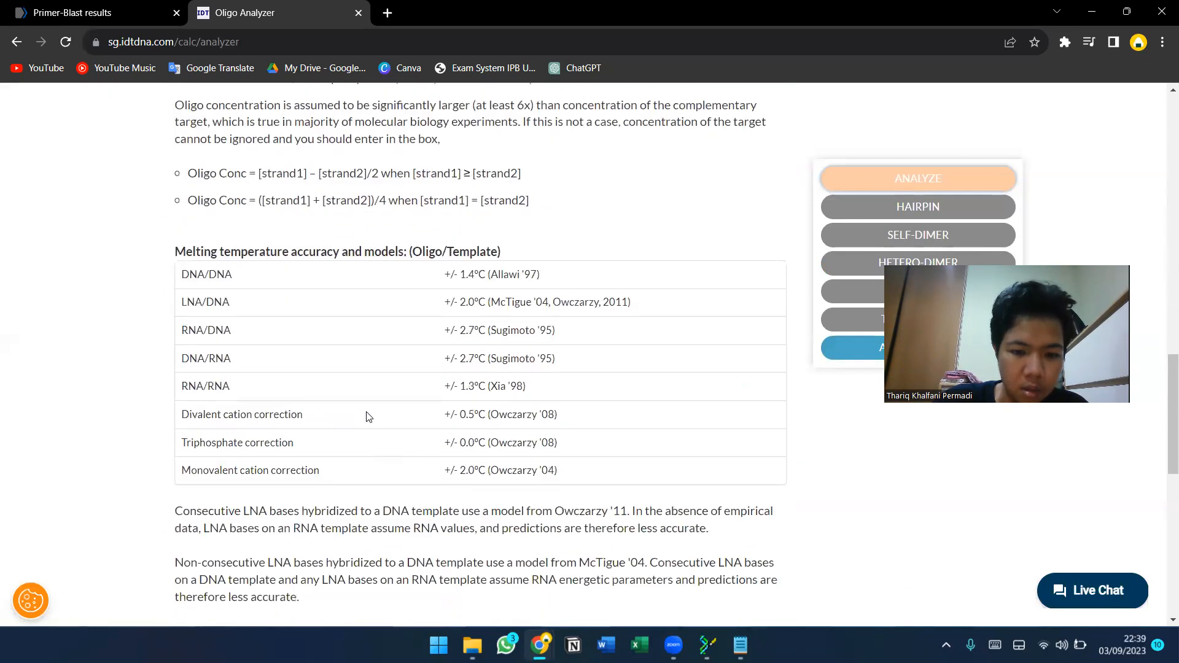
scroll(498, 291, "up", 12)
scroll(817, 172, "up", 3)
Run the hairpin analysis on the forward primer and scroll to the structures table.
left_click(871, 209)
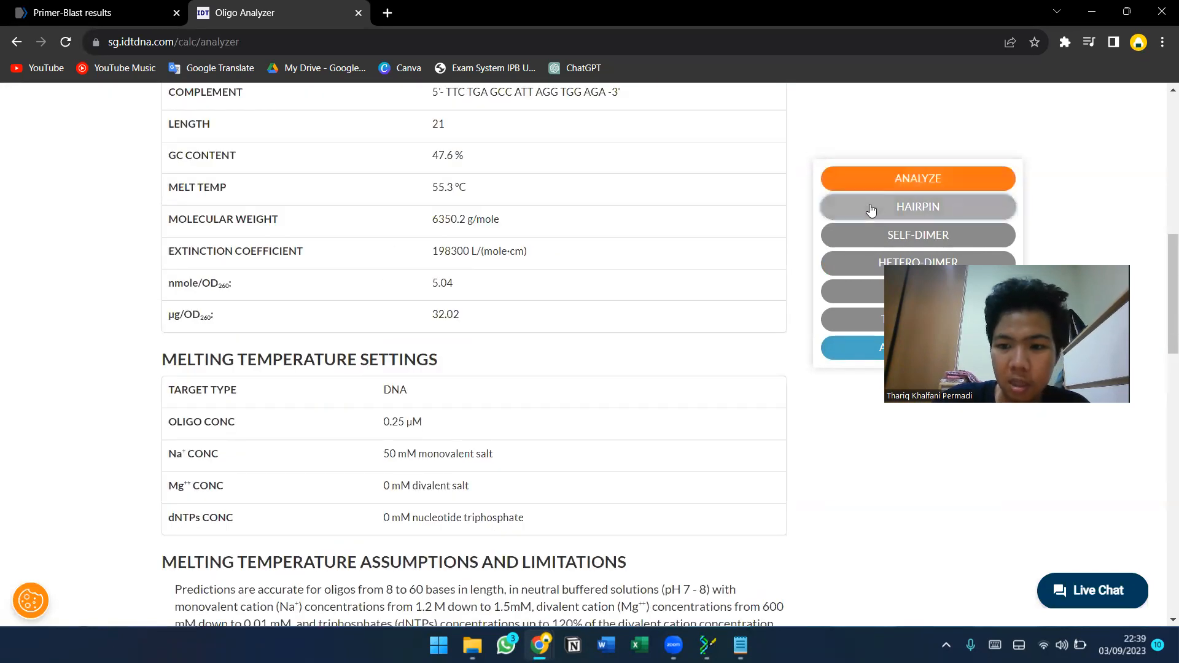
scroll(414, 322, "up", 7)
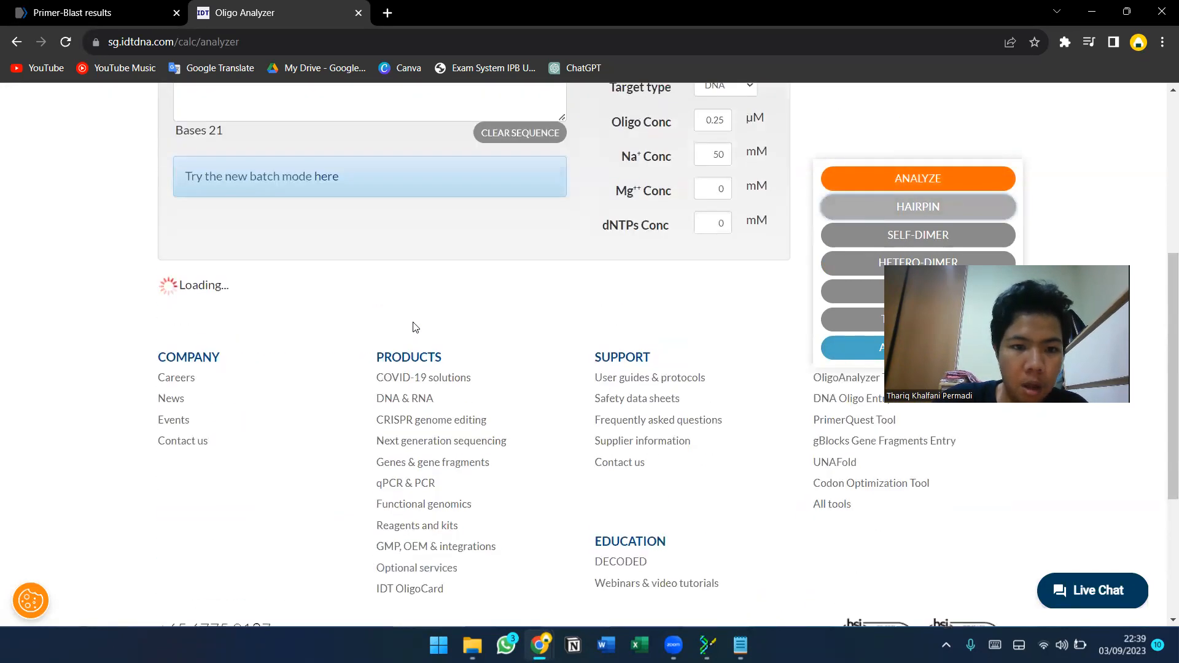
scroll(413, 322, "down", 8)
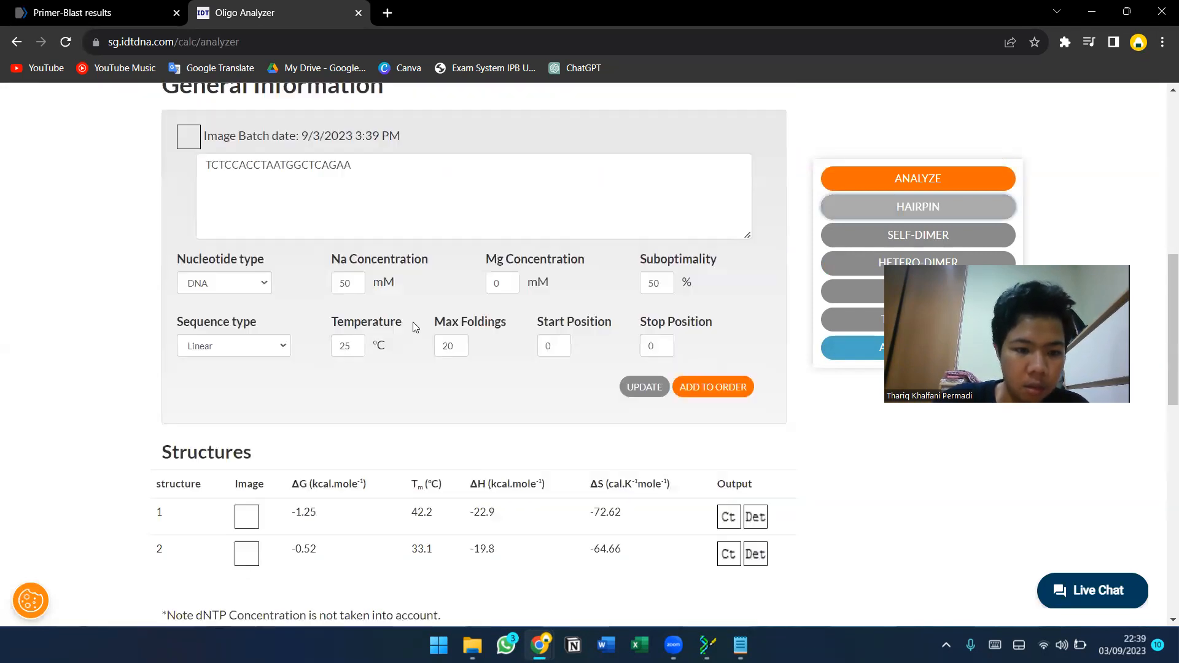
scroll(413, 328, "down", 3)
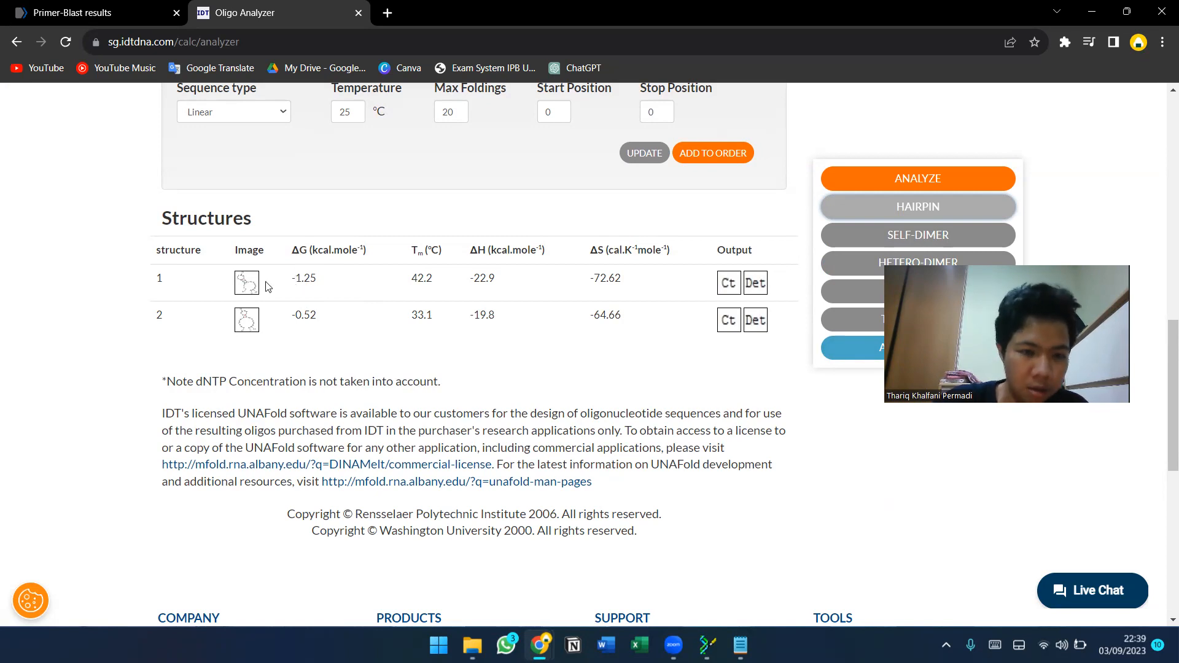
Examine the enlarged image of the first hairpin structure, then close it.
left_click(246, 283)
scroll(491, 316, "down", 2)
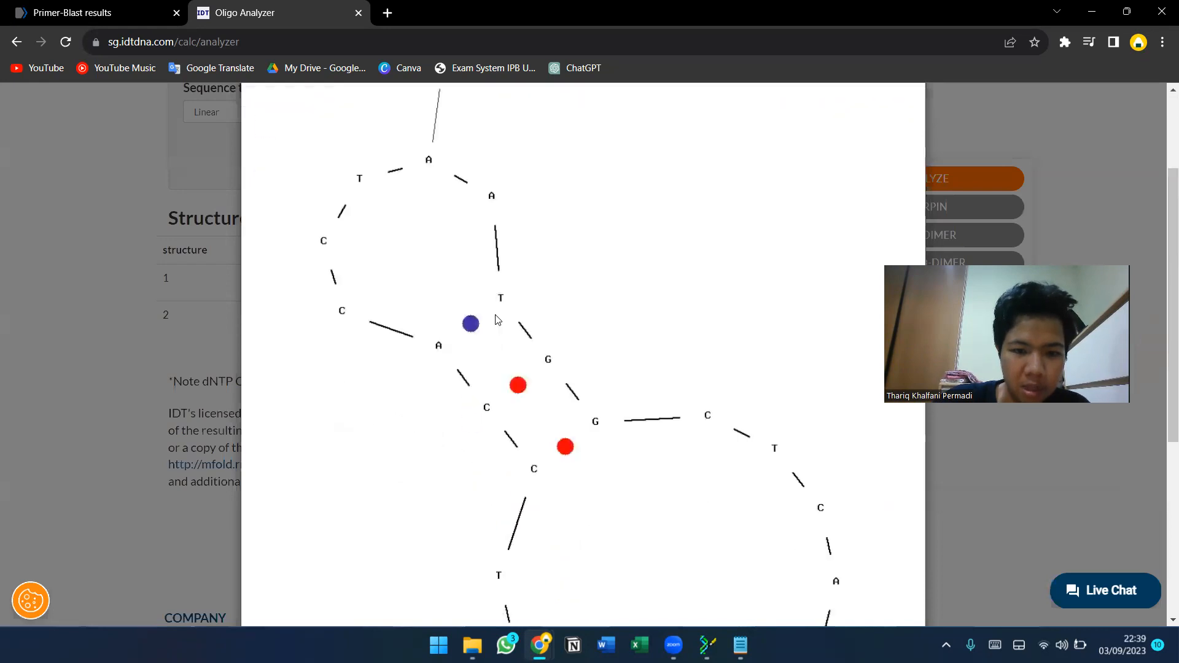
scroll(498, 320, "down", 5)
scroll(497, 319, "up", 4)
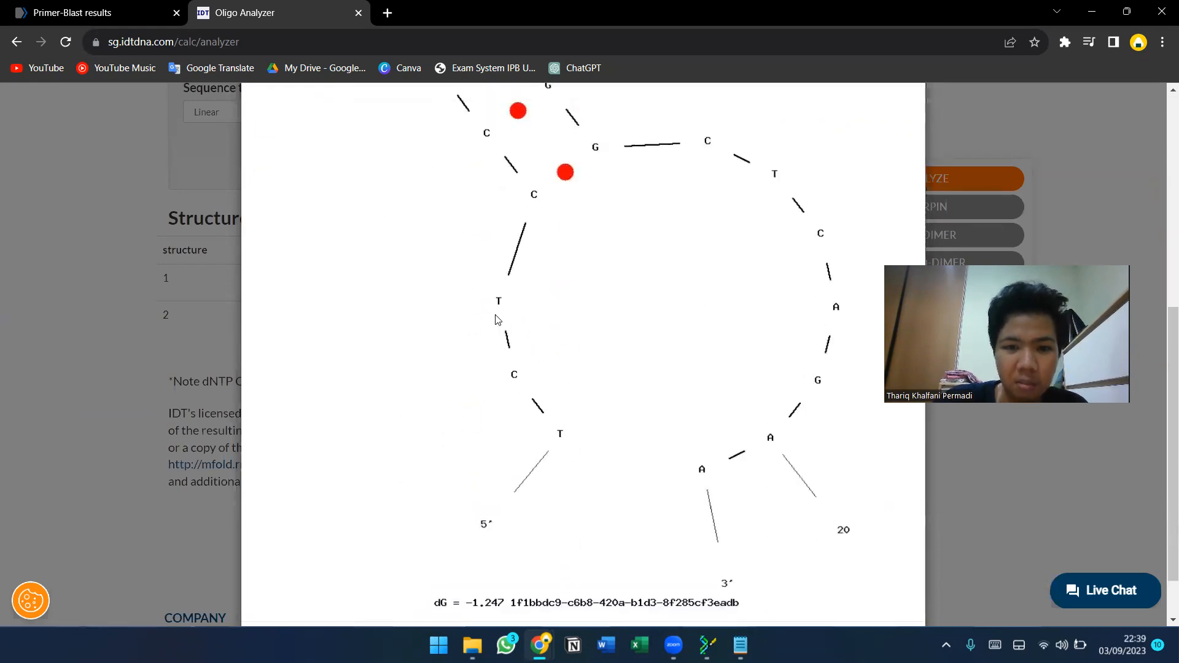
scroll(497, 320, "down", 3)
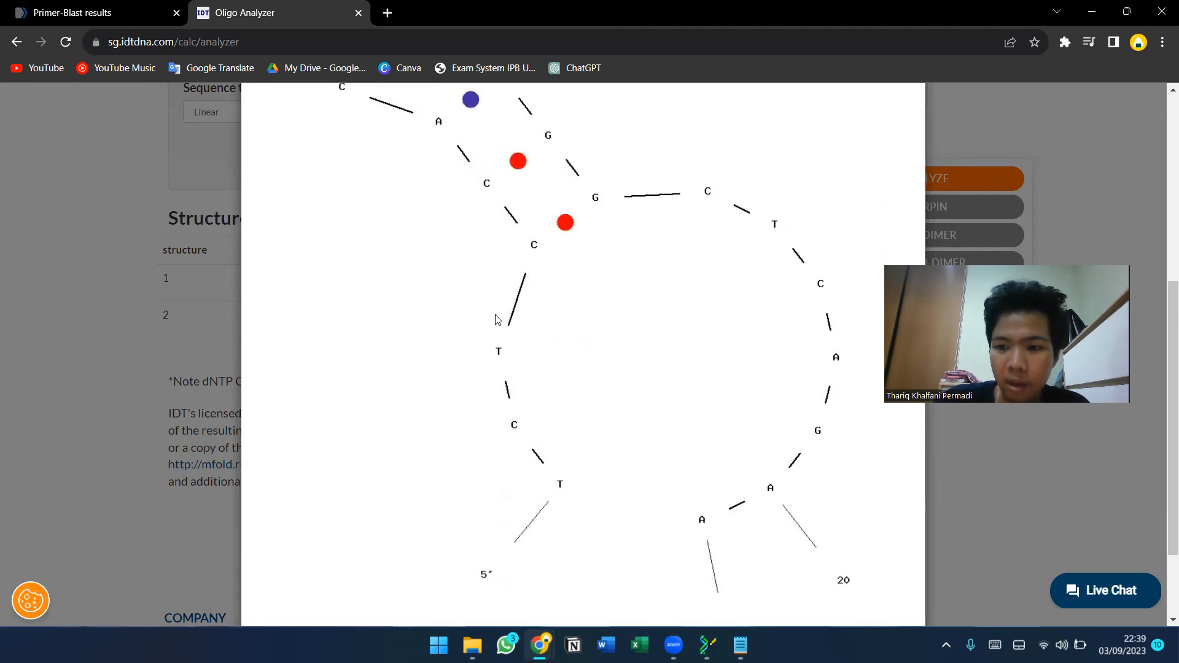
left_click(185, 321)
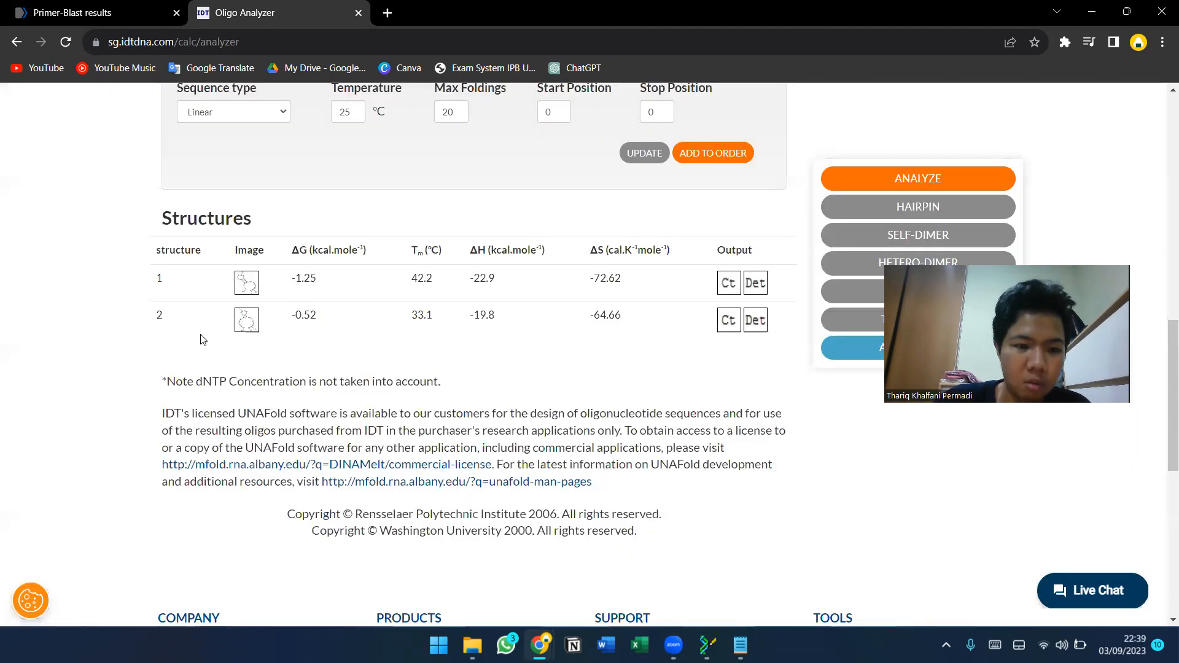
Run the self-dimer analysis on the forward primer and review the listed dimer alignments.
scroll(592, 376, "up", 1)
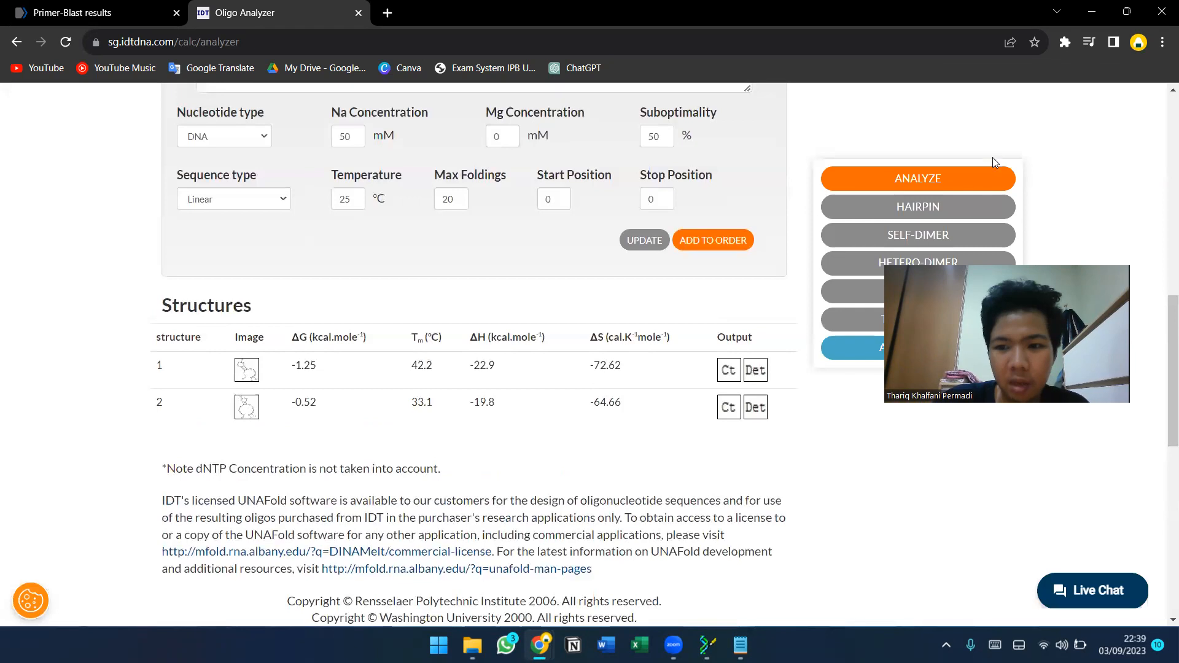
scroll(590, 368, "down", 10)
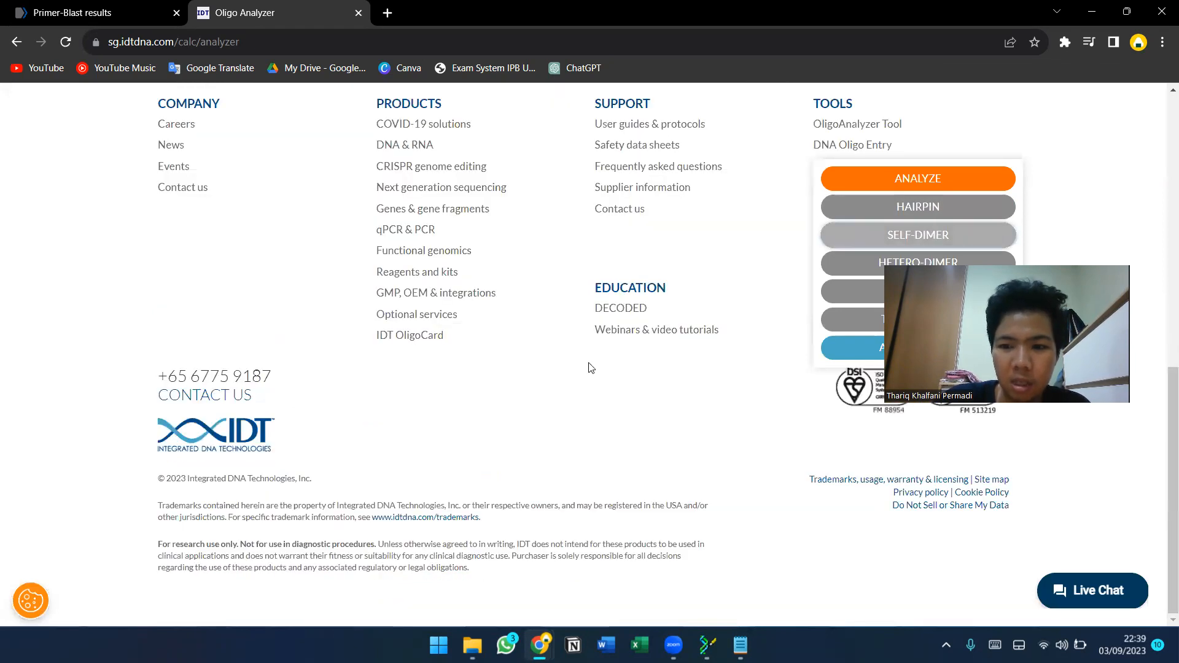
scroll(589, 367, "up", 8)
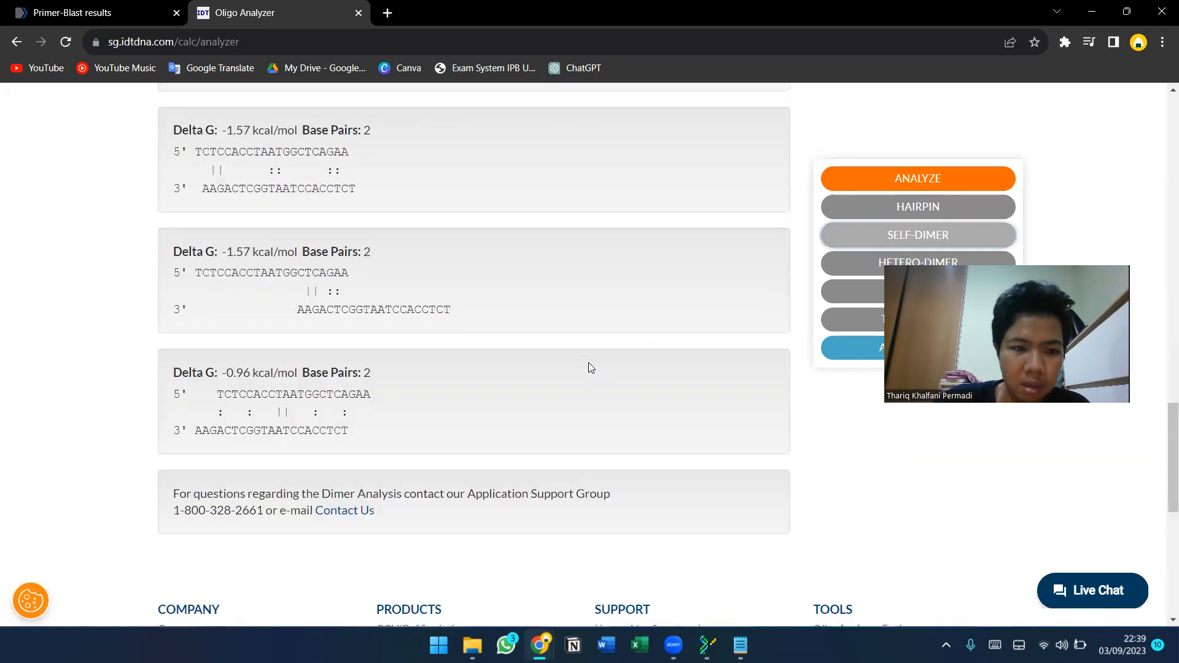
scroll(590, 367, "up", 15)
scroll(590, 367, "down", 3)
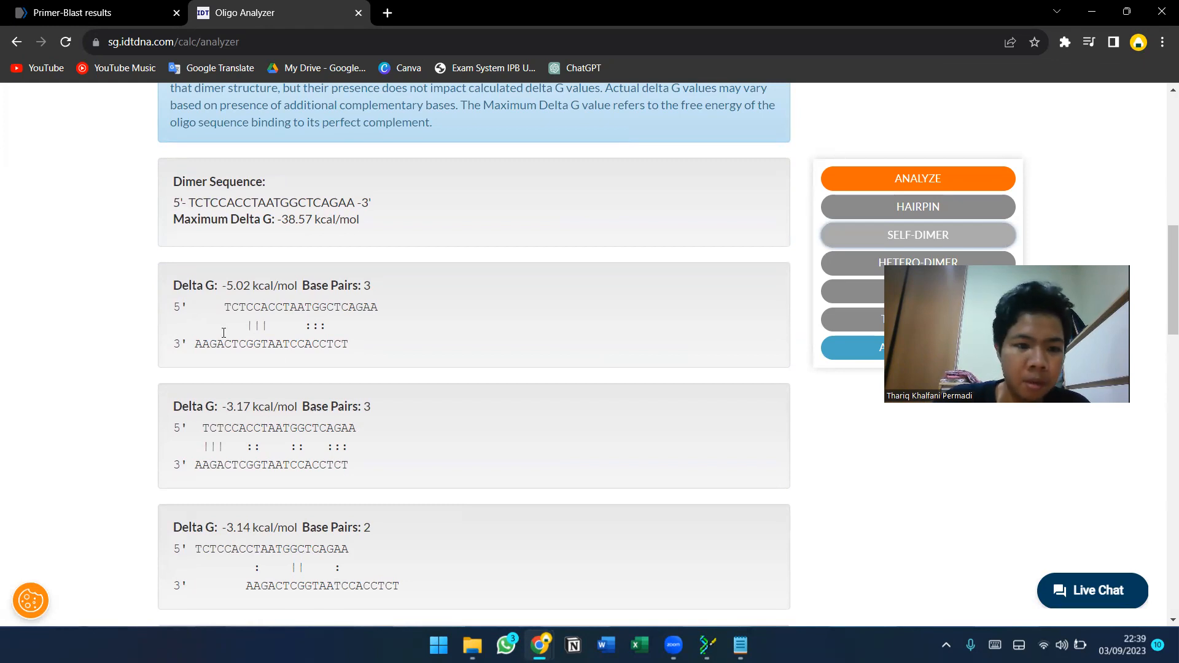
scroll(330, 261, "down", 10)
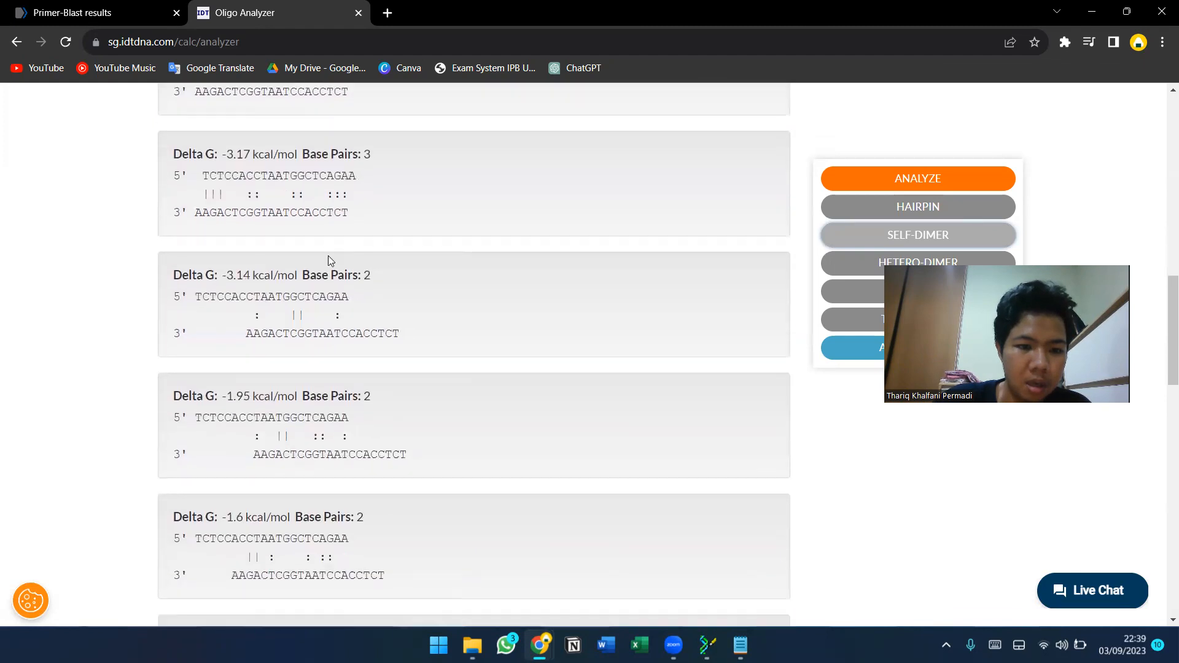
scroll(330, 257, "down", 5)
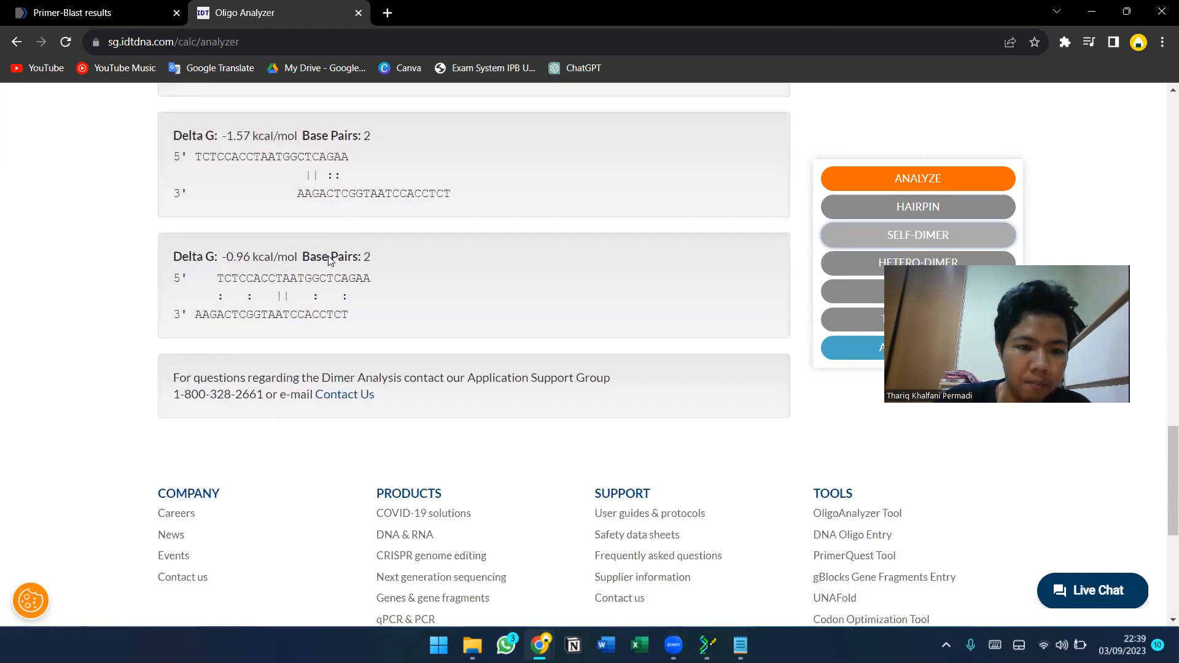
scroll(329, 261, "up", 15)
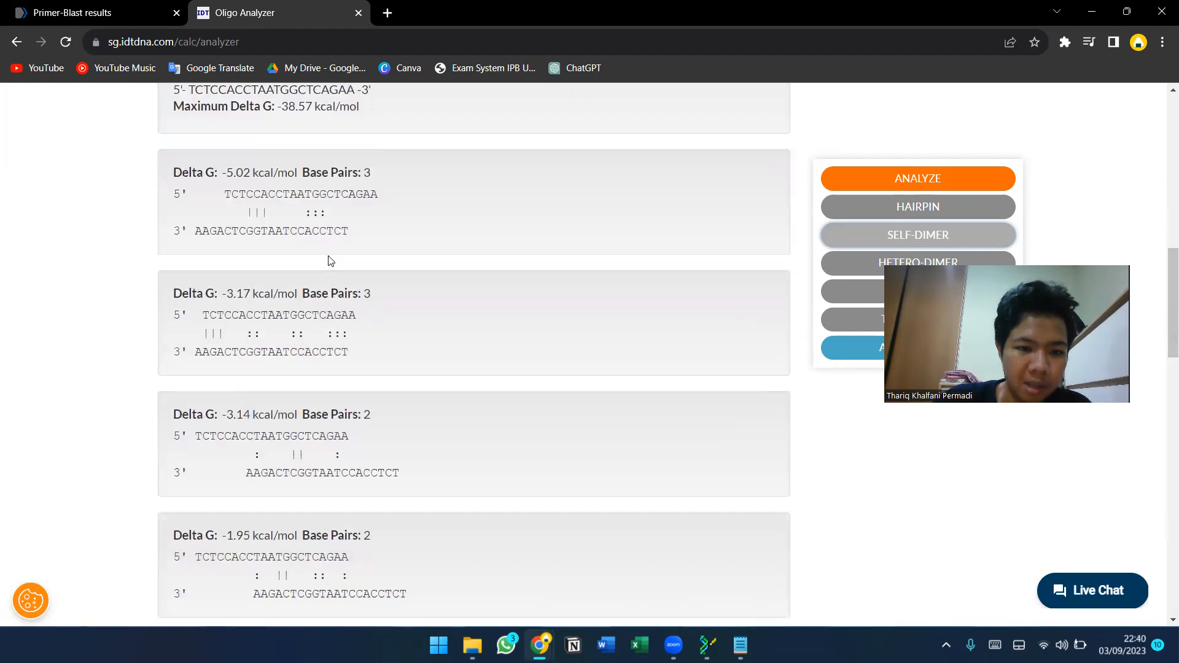
Examine all the self-dimer alignments listed for the forward primer, with their delta G and base pair values.
scroll(330, 259, "down", 1)
scroll(329, 257, "down", 2)
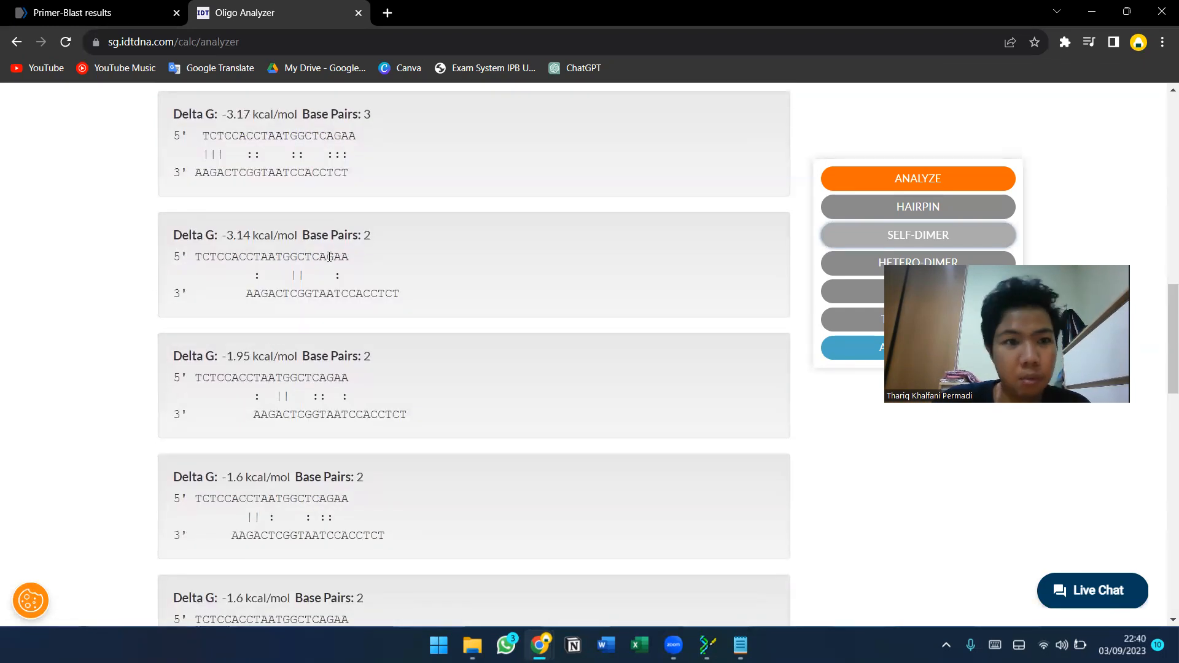
scroll(330, 258, "down", 2)
scroll(330, 260, "down", 2)
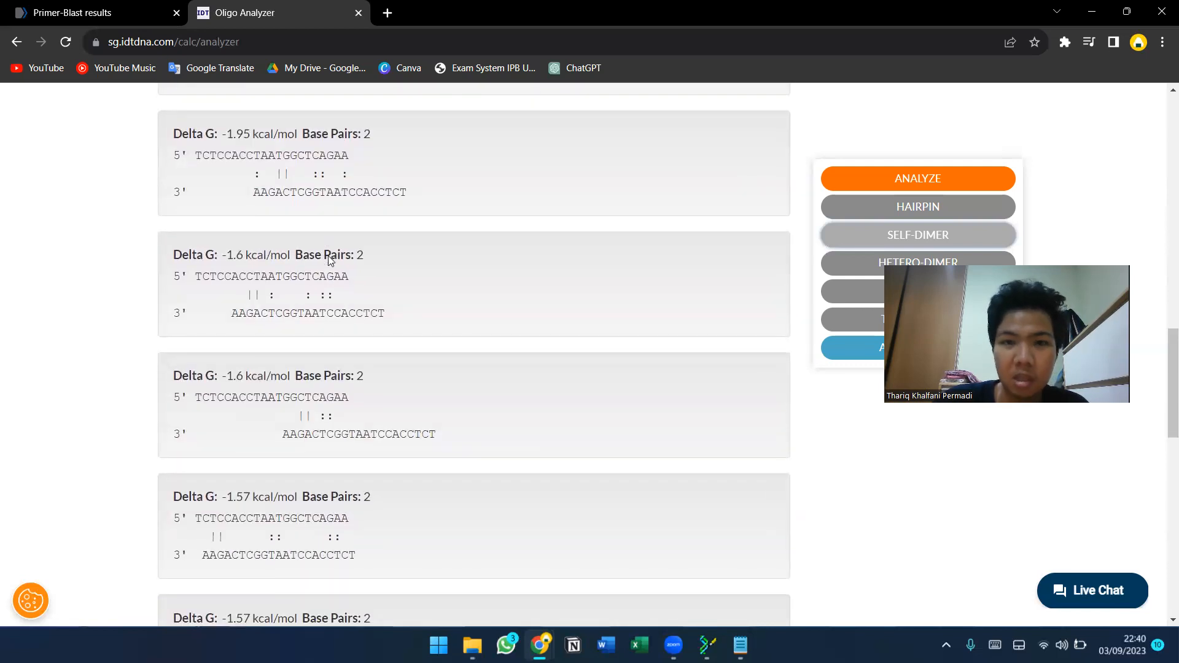
scroll(329, 258, "down", 5)
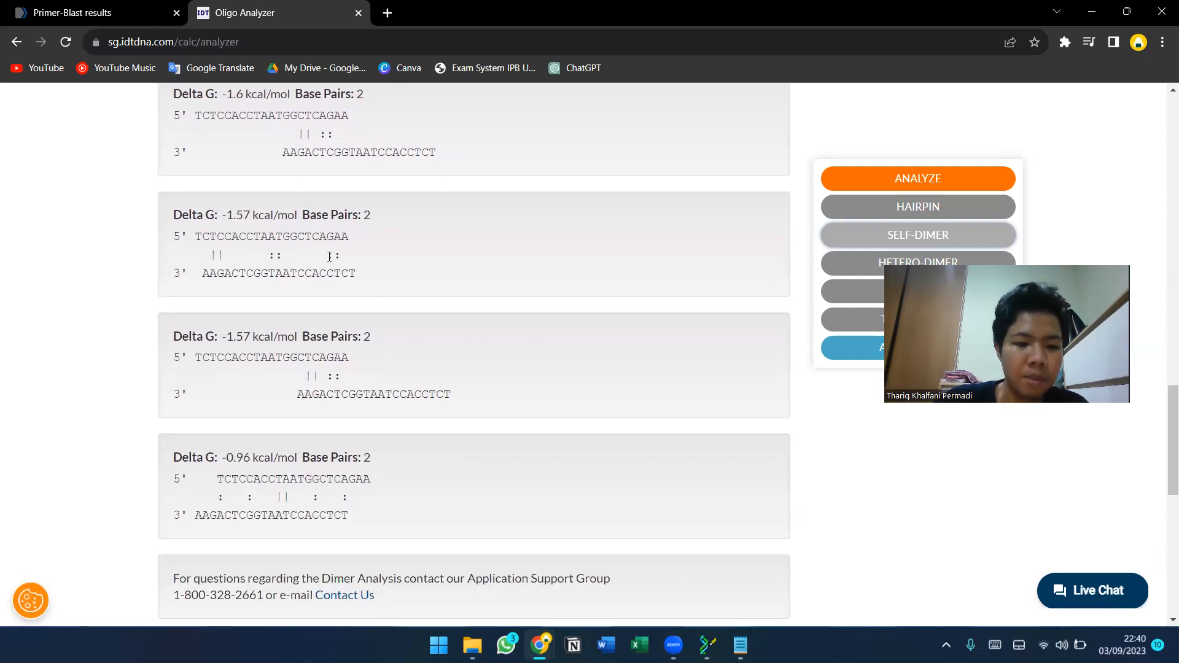
scroll(330, 258, "up", 15)
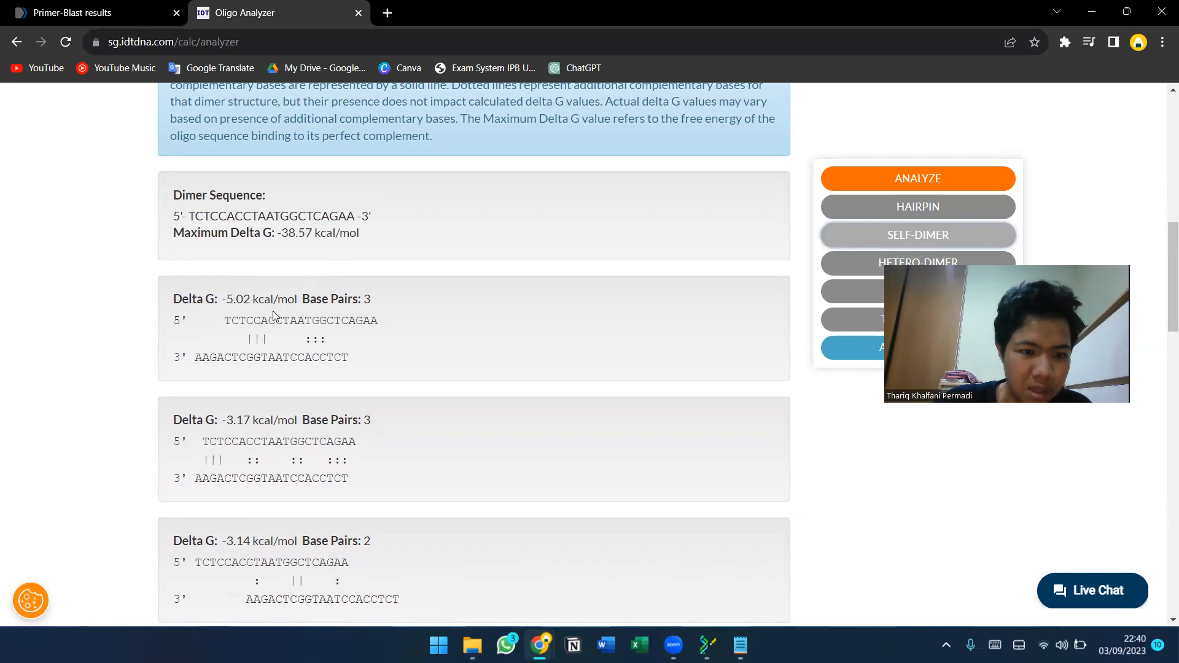
scroll(236, 301, "down", 5)
scroll(236, 301, "down", 13)
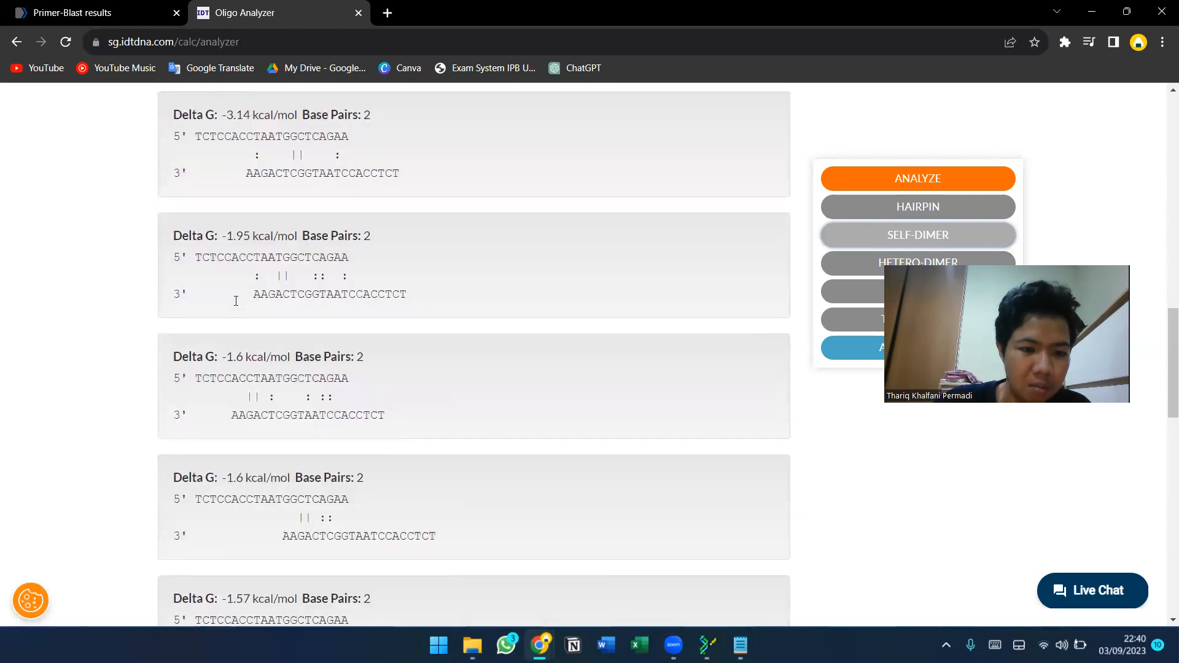
scroll(237, 306, "up", 20)
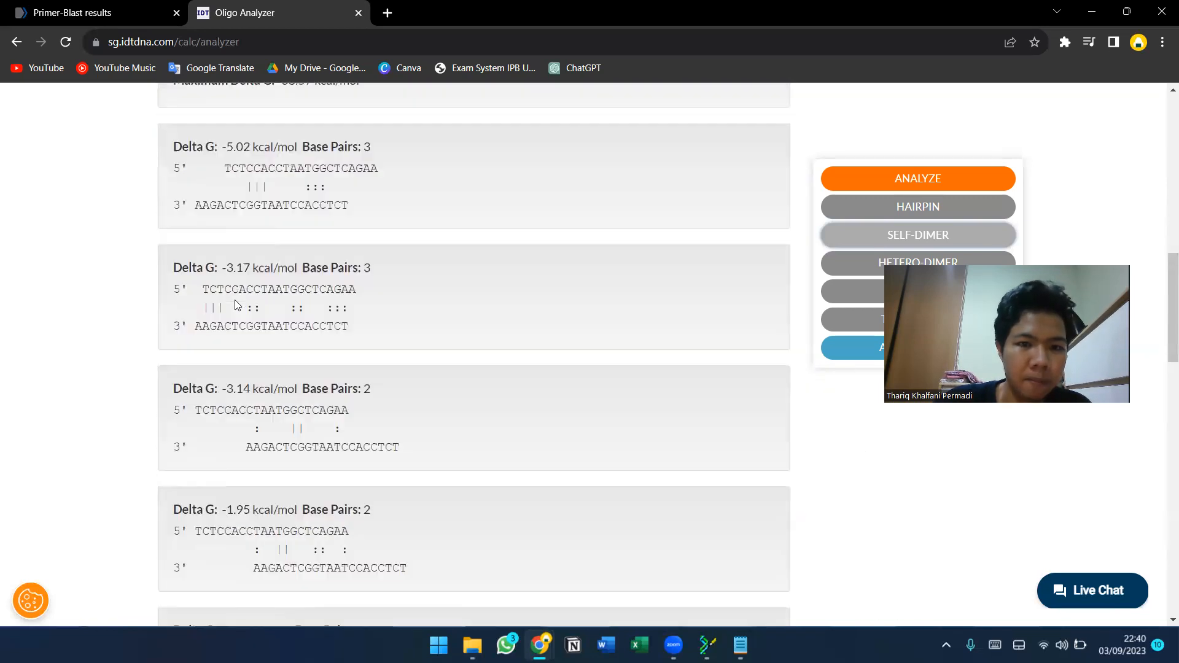
Switch to the Primer-BLAST results tab and examine the products on target templates for primer pair 1.
left_click(92, 12)
scroll(371, 206, "down", 3)
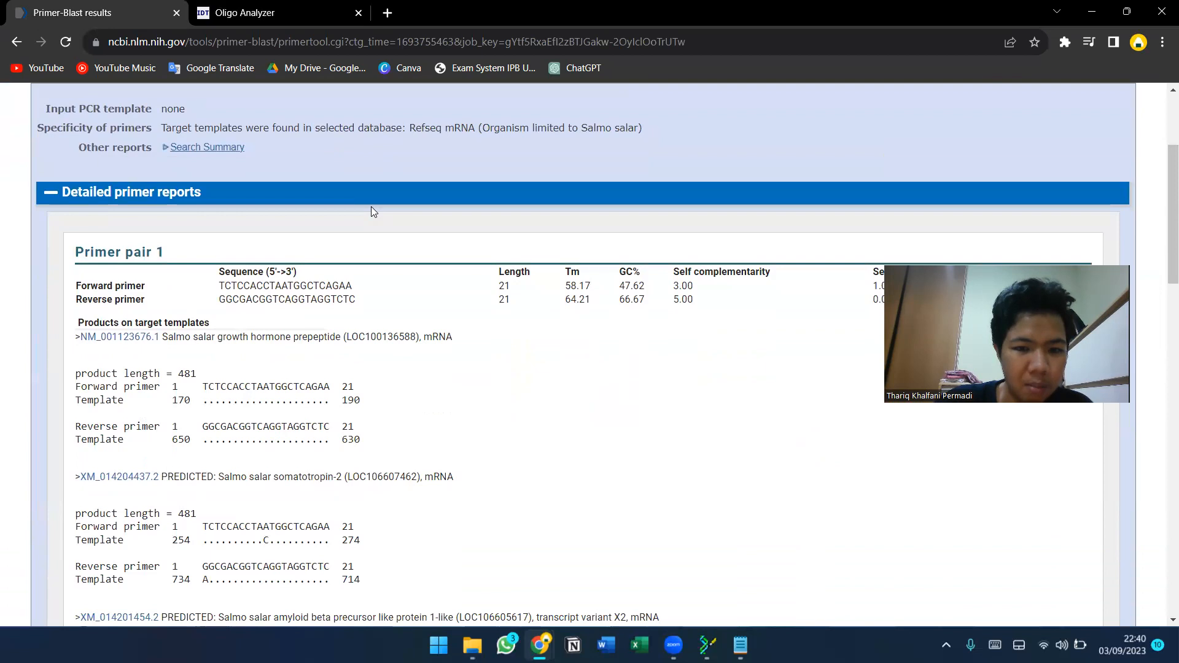
scroll(556, 260, "down", 1)
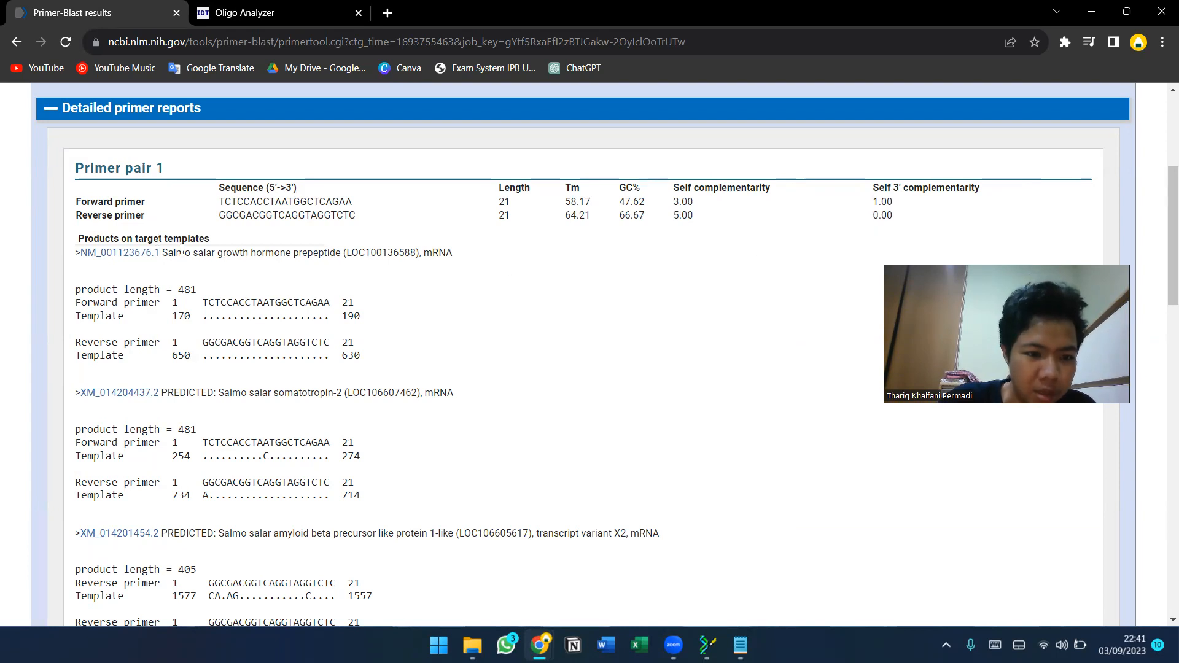
scroll(182, 250, "down", 8)
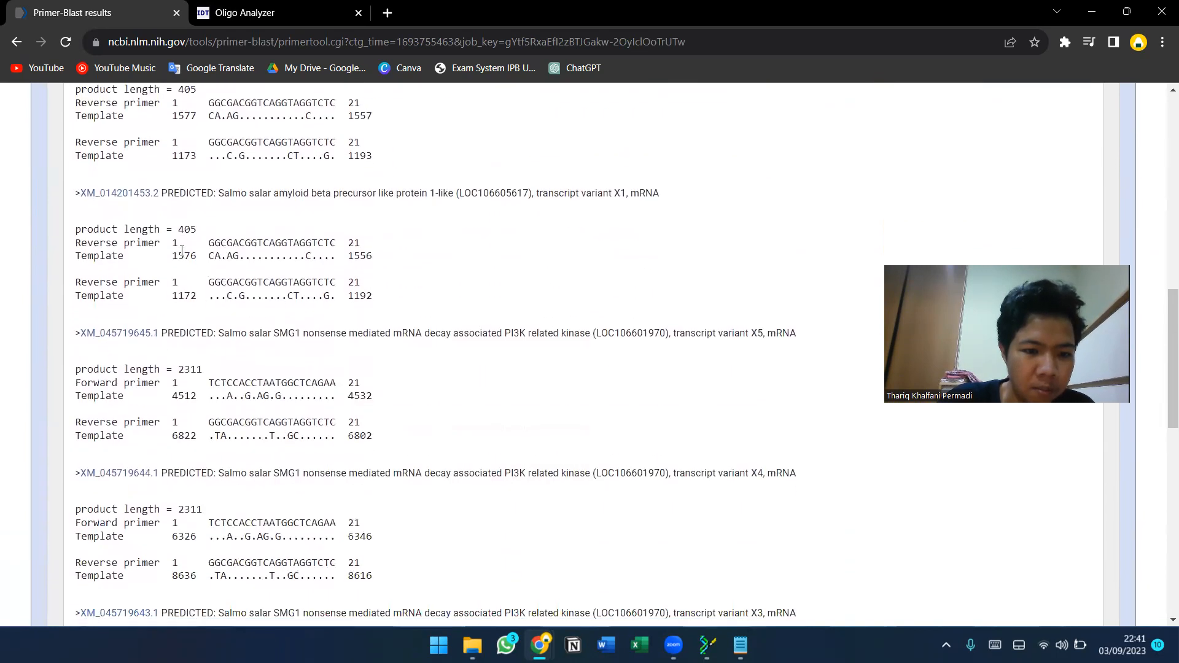
scroll(181, 250, "down", 9)
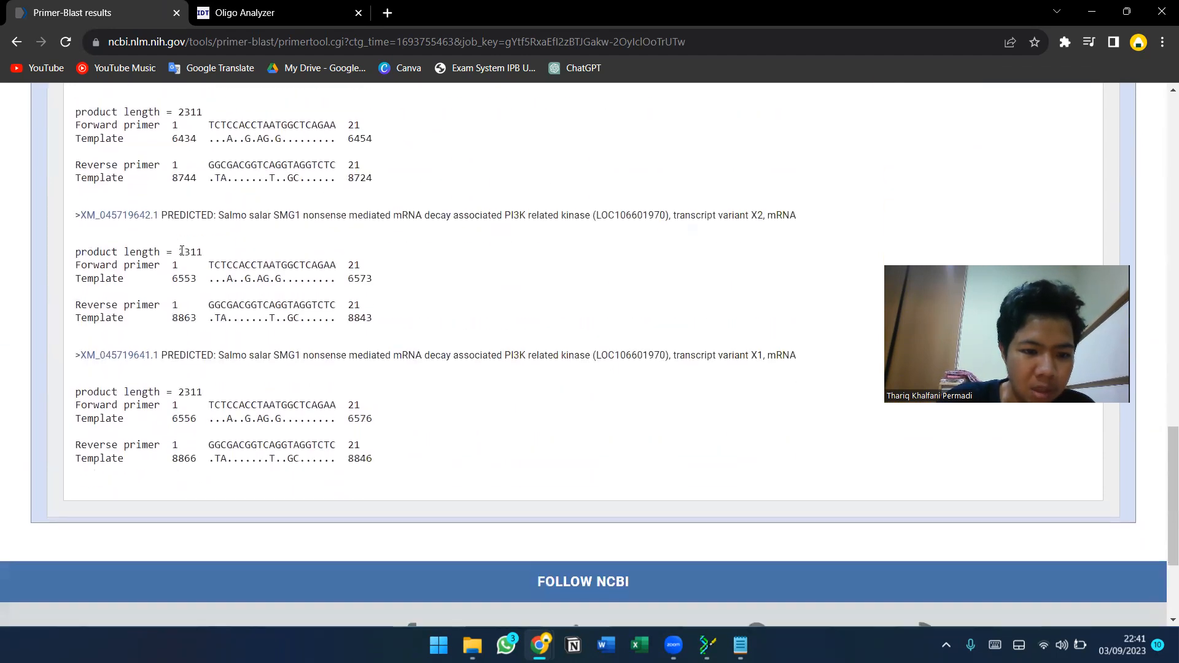
scroll(182, 250, "up", 12)
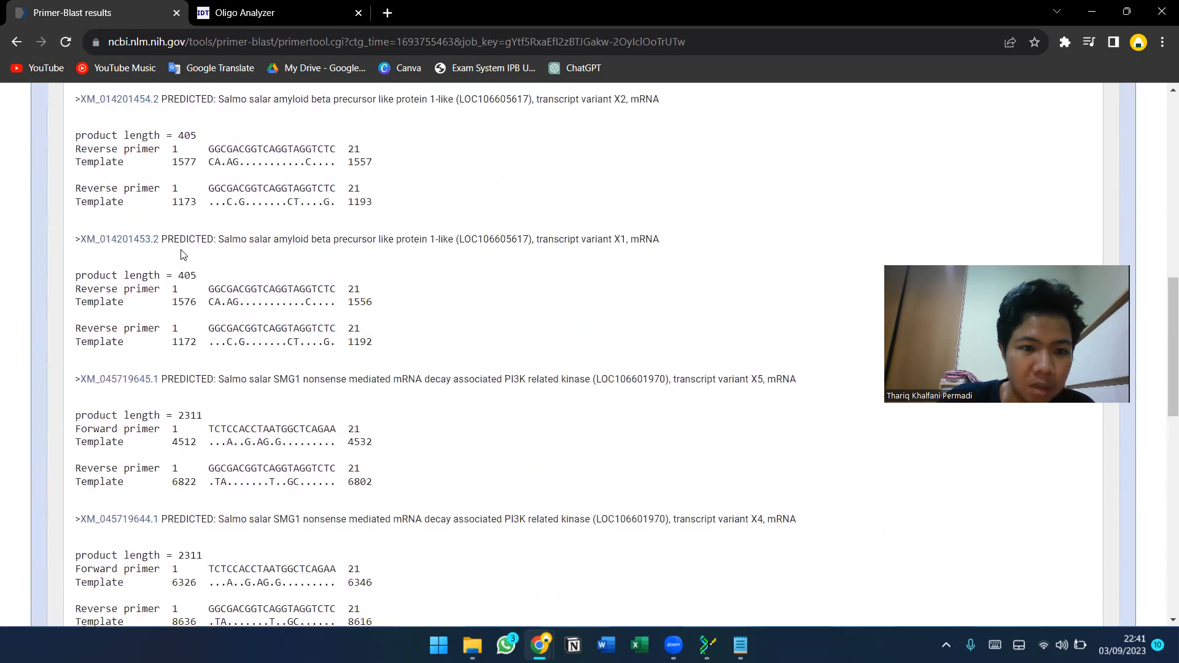
scroll(182, 250, "up", 3)
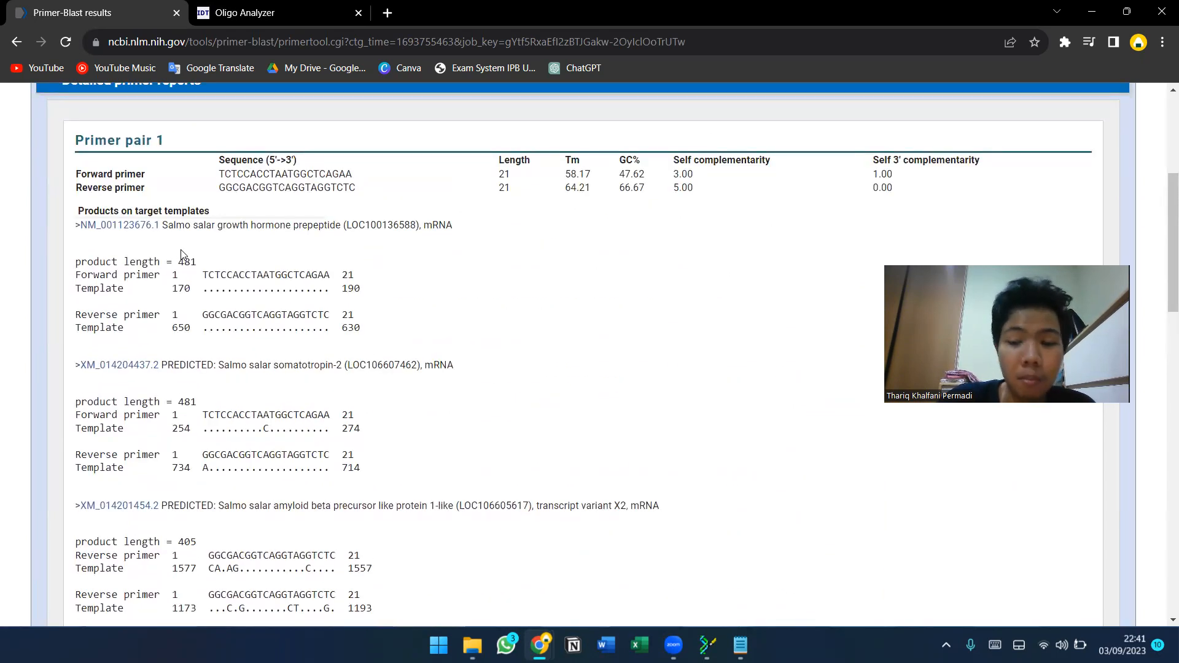
Review the target template products again, comparing forward and reverse primer matches and product lengths.
scroll(182, 250, "down", 5)
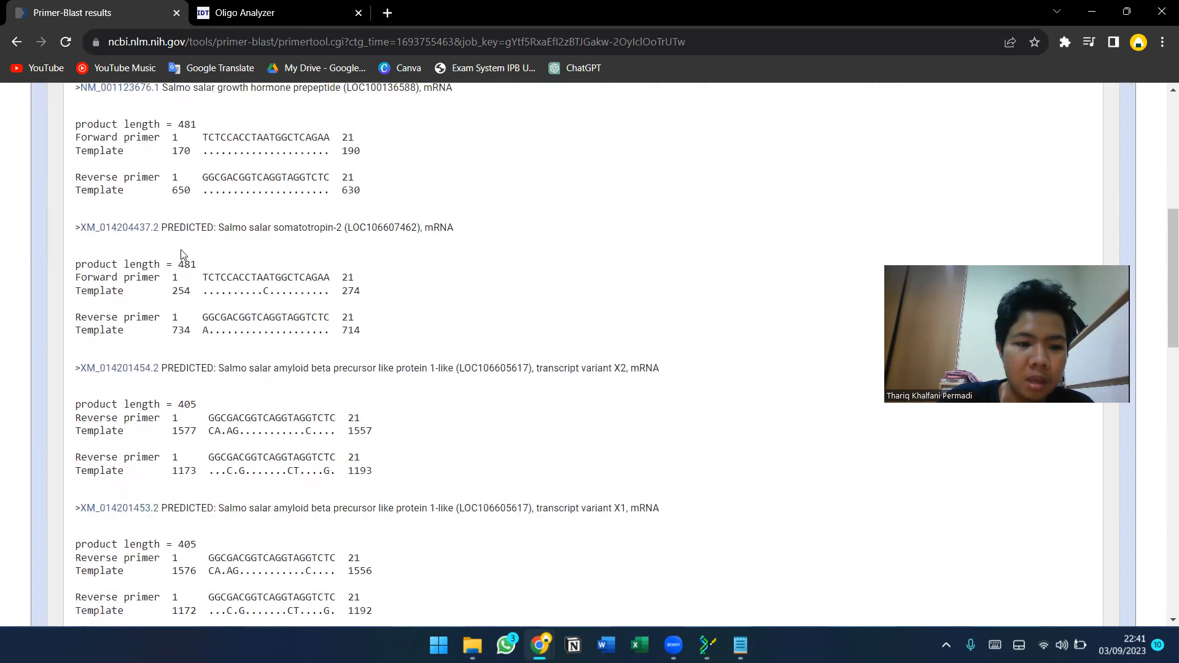
scroll(182, 250, "down", 2)
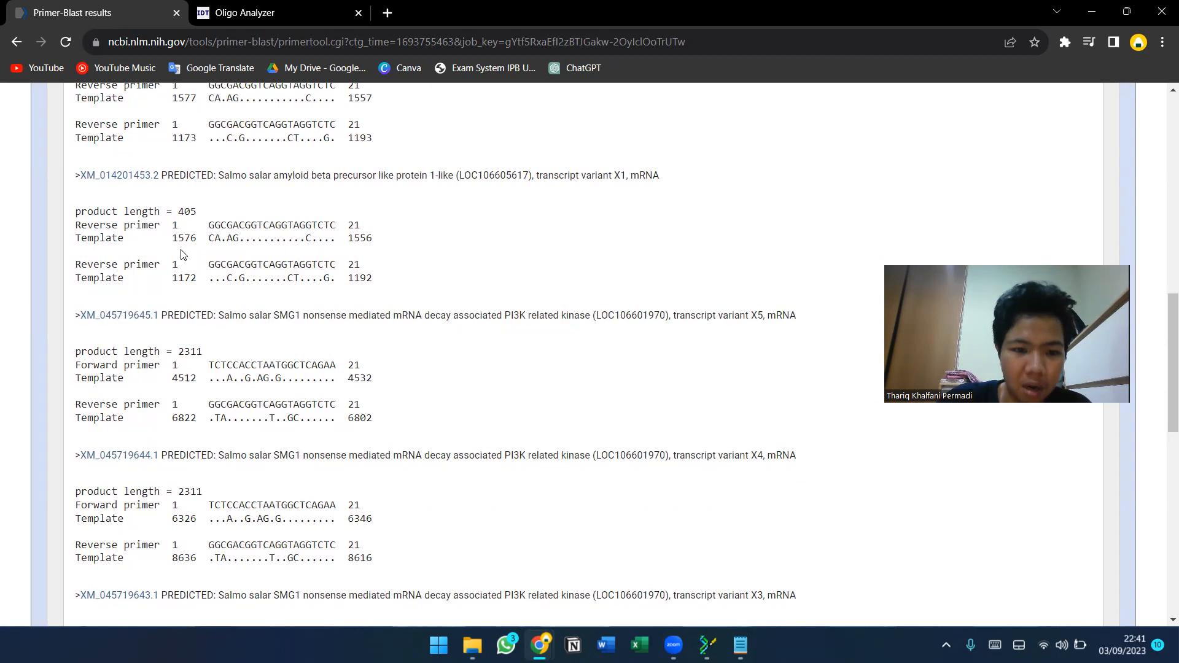
scroll(348, 376, "down", 1)
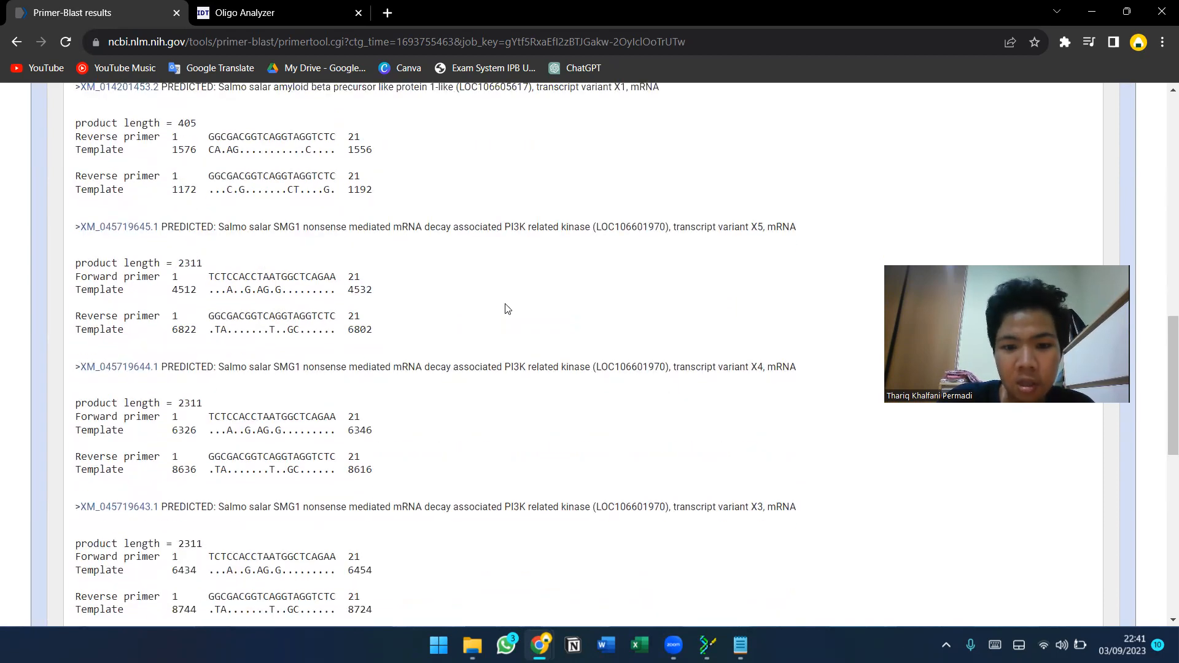
scroll(507, 308, "up", 6)
scroll(508, 308, "up", 2)
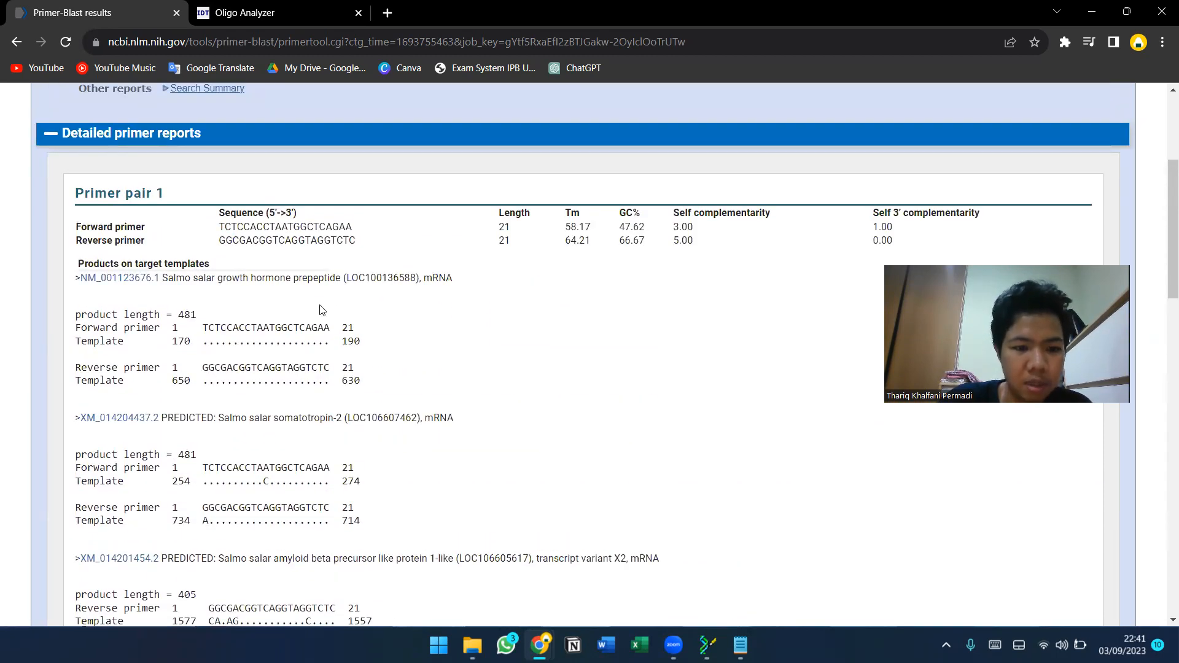
scroll(321, 309, "down", 4)
scroll(321, 309, "down", 10)
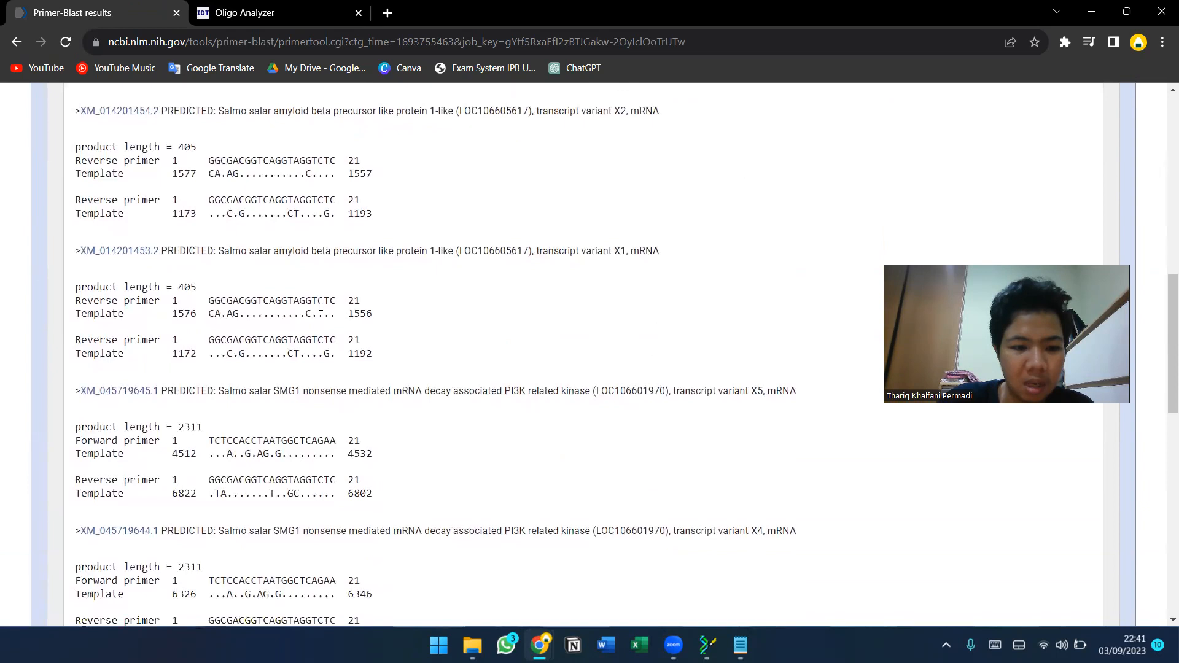
scroll(321, 308, "down", 3)
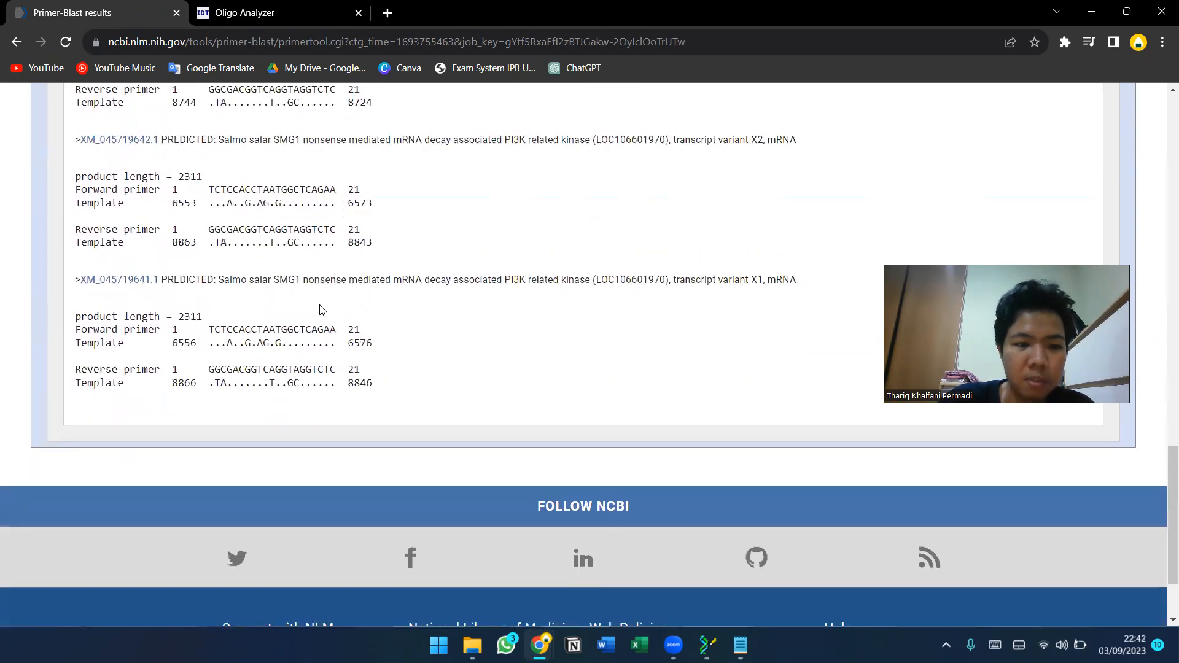
scroll(320, 304, "up", 20)
scroll(319, 305, "up", 2)
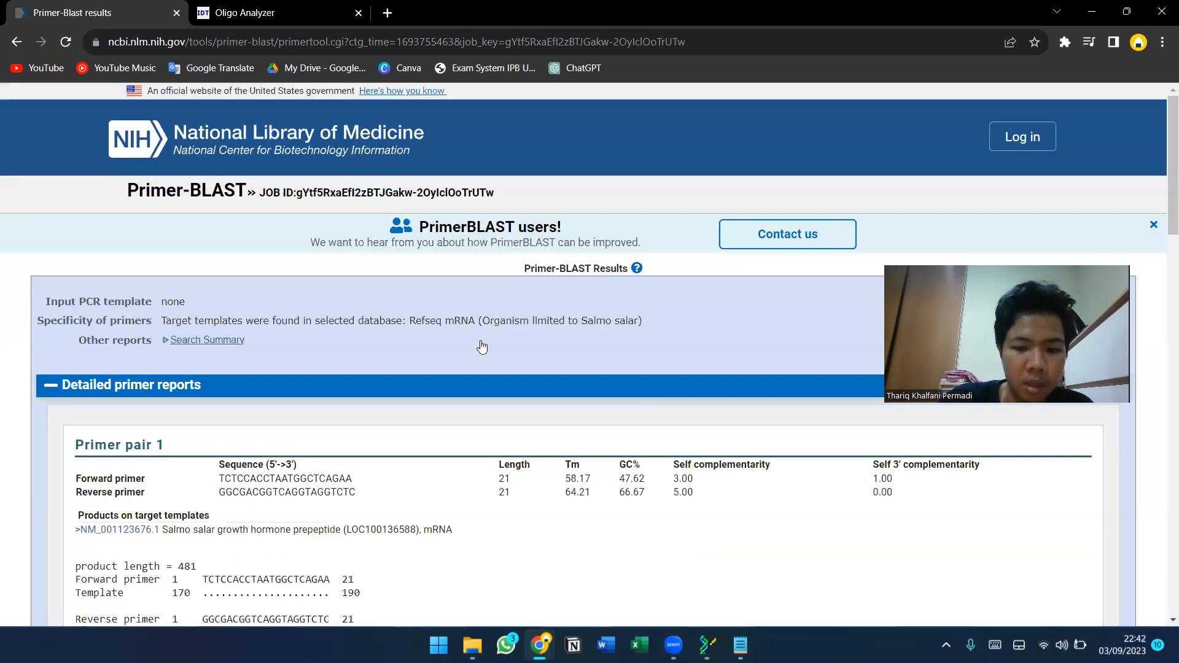